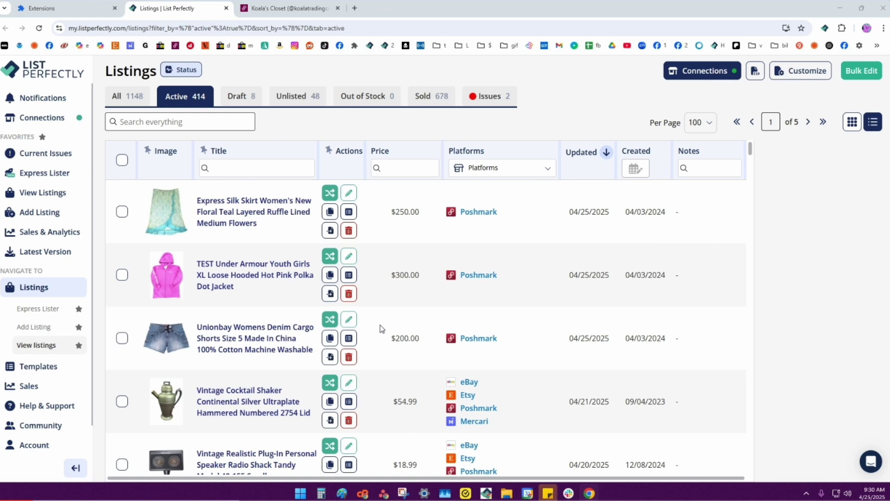
- Open the Unionbay denim cargo shorts row from the Active listings table for editing
{"action": "left_click", "coordinate": [349, 321]}
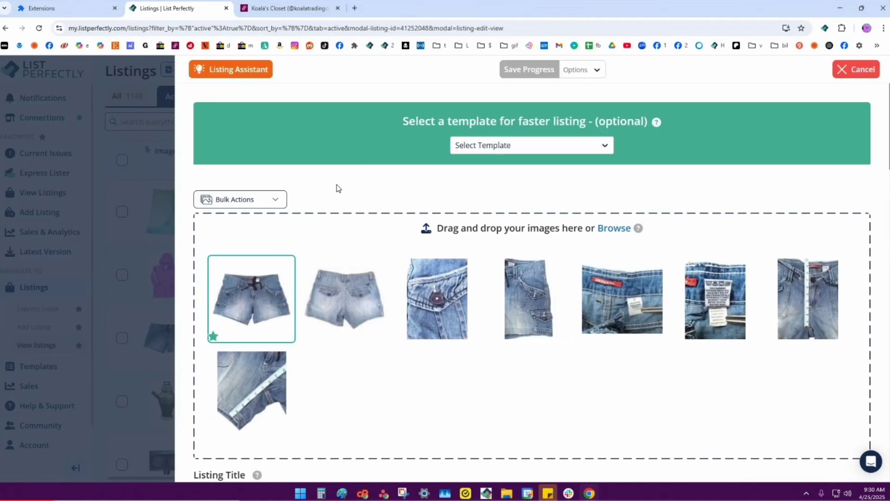
- Choose Create from Images in the Listing Assistant and keep the tone at Slightly funny
{"action": "left_click", "coordinate": [252, 74]}
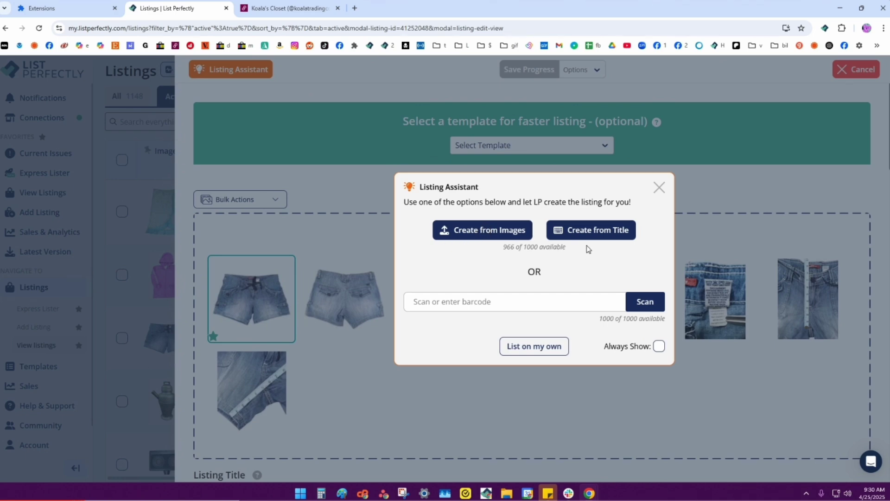
{"action": "left_click", "coordinate": [490, 236]}
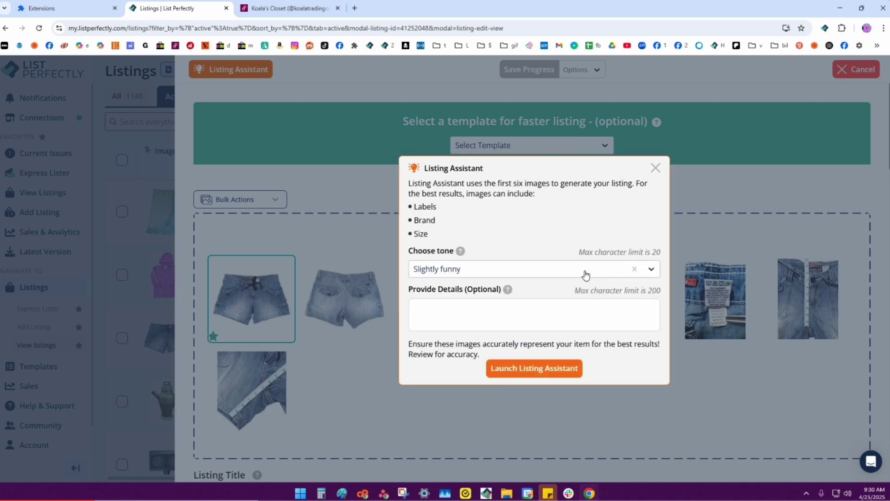
{"action": "left_click", "coordinate": [650, 272]}
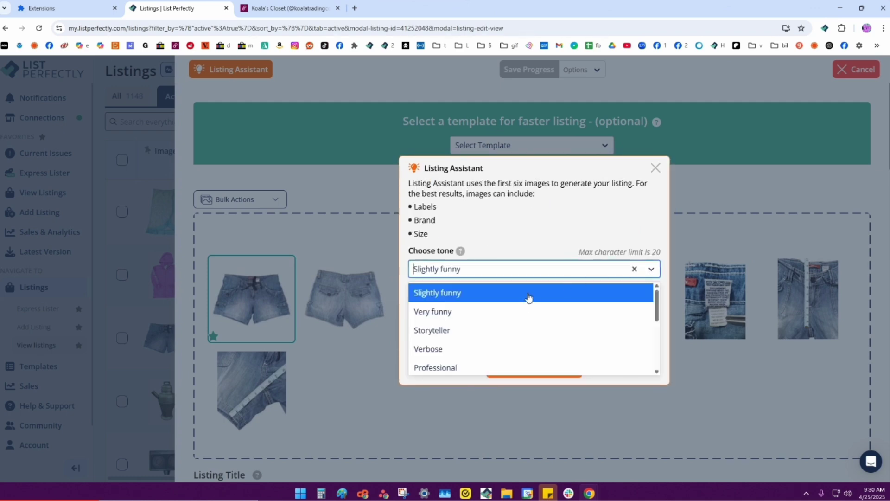
{"action": "scroll", "coordinate": [512, 294], "scroll_direction": "down", "scroll_amount": 3}
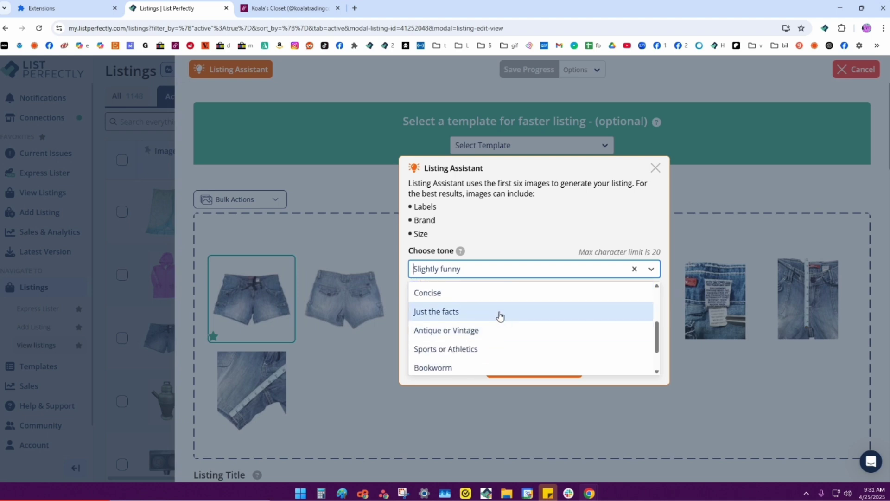
{"action": "scroll", "coordinate": [501, 315], "scroll_direction": "up", "scroll_amount": 3}
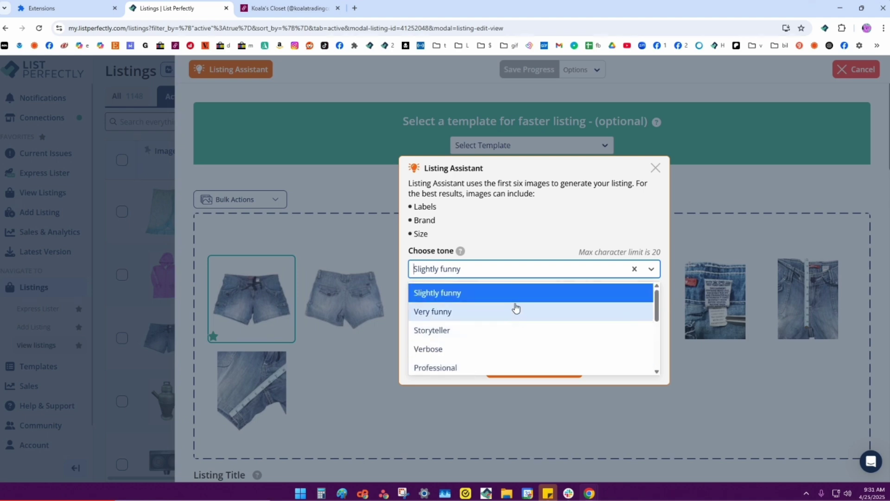
{"action": "left_click", "coordinate": [515, 293]}
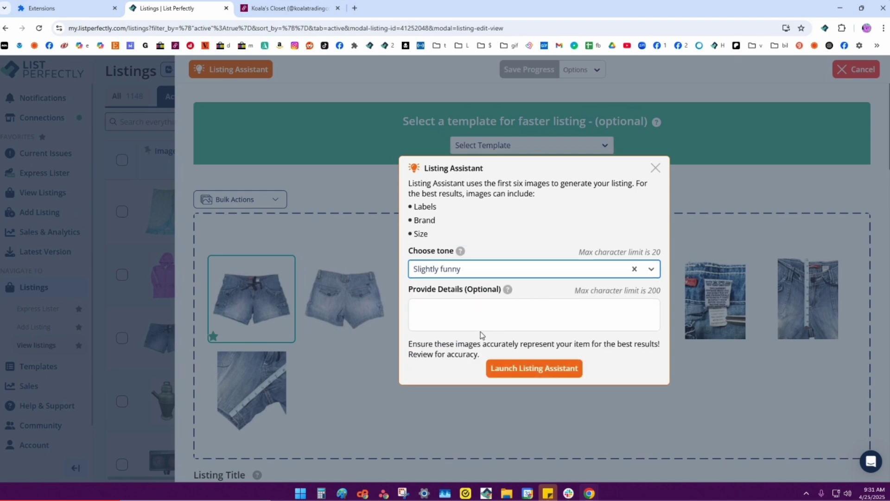
- Launch the image-based generation and check the Poshmark closet while the details are produced
{"action": "left_click", "coordinate": [541, 371]}
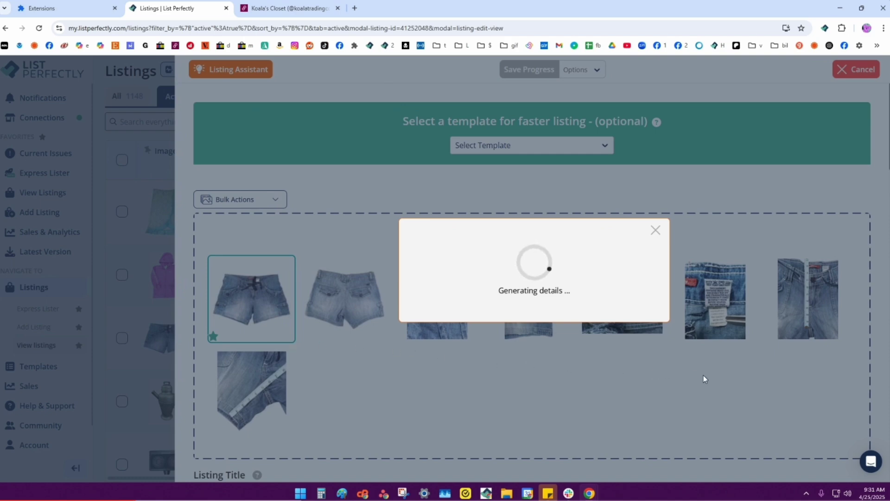
{"action": "left_click", "coordinate": [314, 4]}
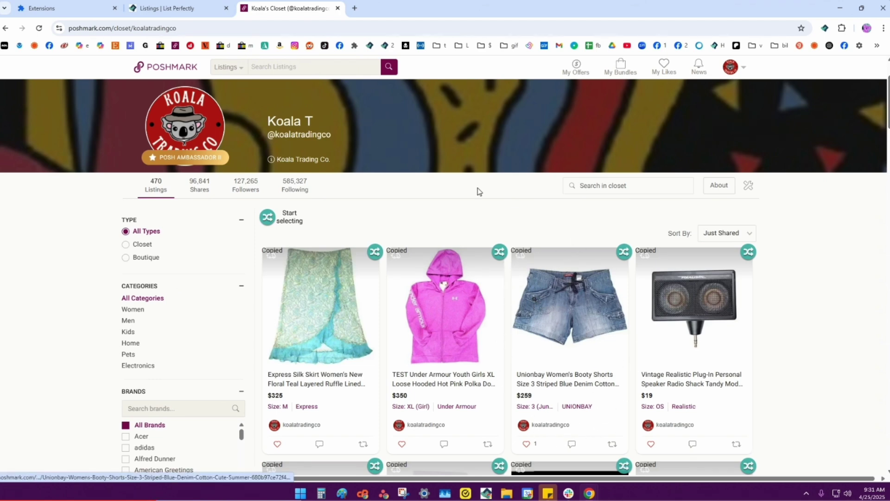
{"action": "left_click", "coordinate": [204, 8]}
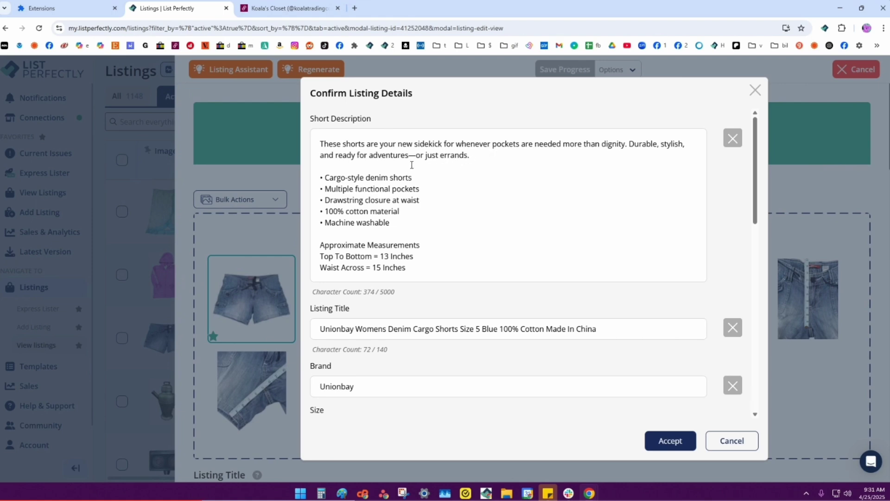
- Review the generated funny description, title, brand Unionbay and measurements, then accept them
{"action": "scroll", "coordinate": [412, 167], "scroll_direction": "down", "scroll_amount": 1}
{"action": "scroll", "coordinate": [423, 221], "scroll_direction": "down", "scroll_amount": 4}
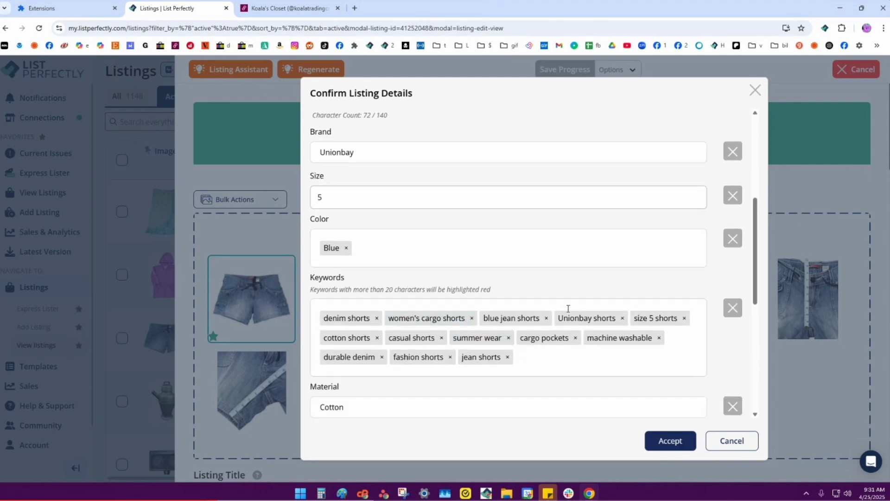
{"action": "scroll", "coordinate": [568, 309], "scroll_direction": "down", "scroll_amount": 6}
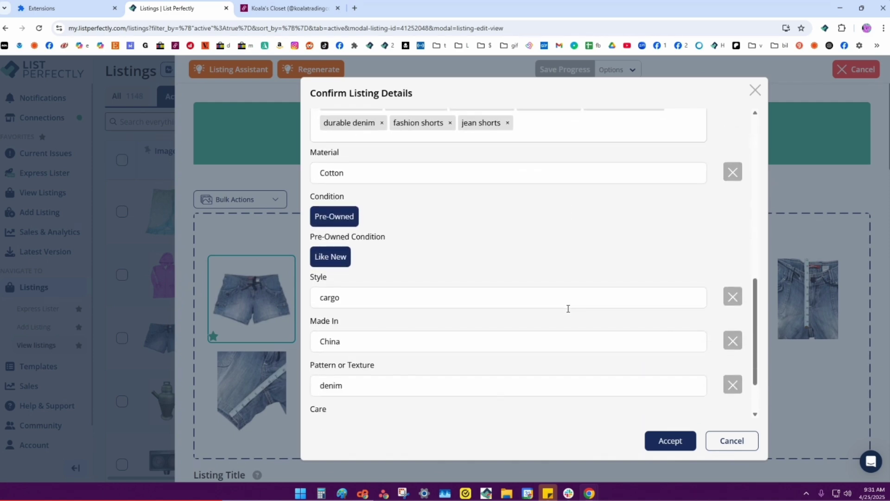
{"action": "scroll", "coordinate": [418, 306], "scroll_direction": "down", "scroll_amount": 1}
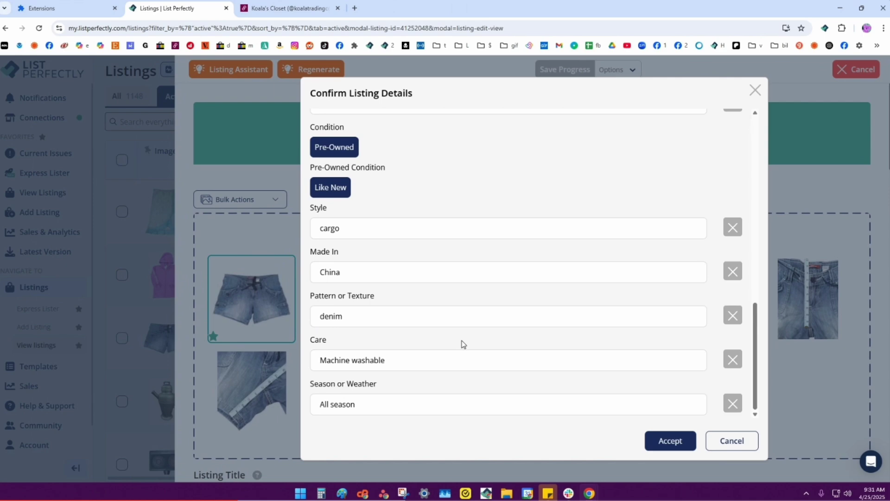
{"action": "left_click", "coordinate": [666, 441]}
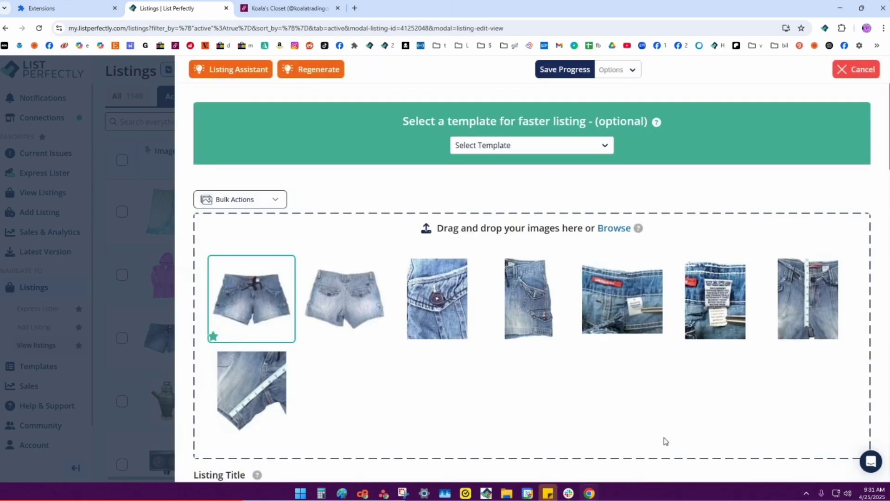
- Save progress on the shorts listing, look over the form, and close the editor
{"action": "left_click", "coordinate": [555, 68]}
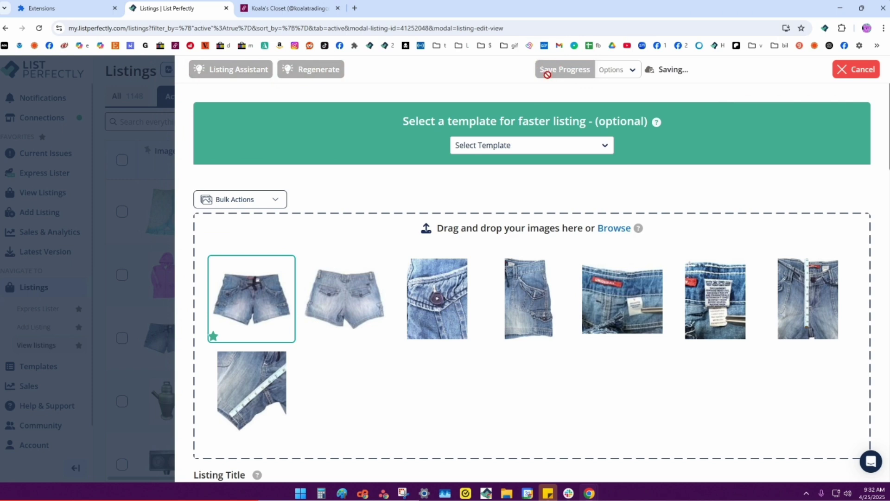
{"action": "scroll", "coordinate": [552, 167], "scroll_direction": "down", "scroll_amount": 7}
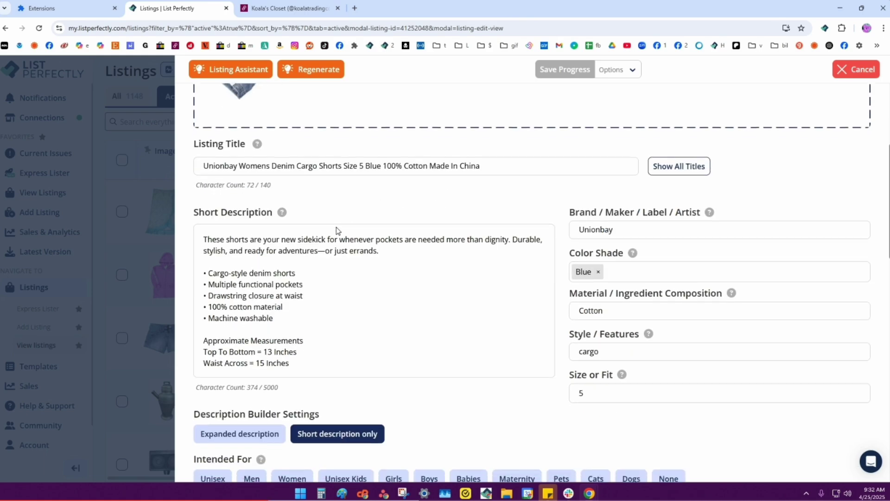
{"action": "scroll", "coordinate": [337, 229], "scroll_direction": "down", "scroll_amount": 7}
{"action": "scroll", "coordinate": [337, 227], "scroll_direction": "down", "scroll_amount": 11}
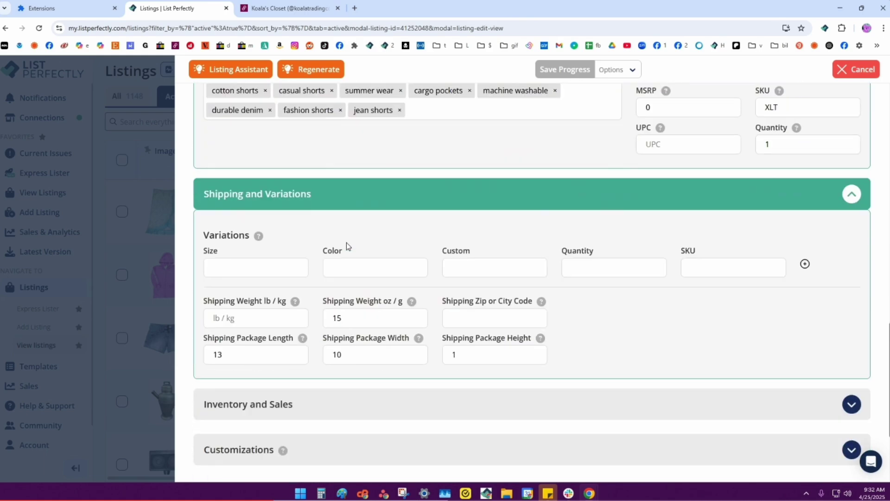
{"action": "scroll", "coordinate": [369, 304], "scroll_direction": "up", "scroll_amount": 20}
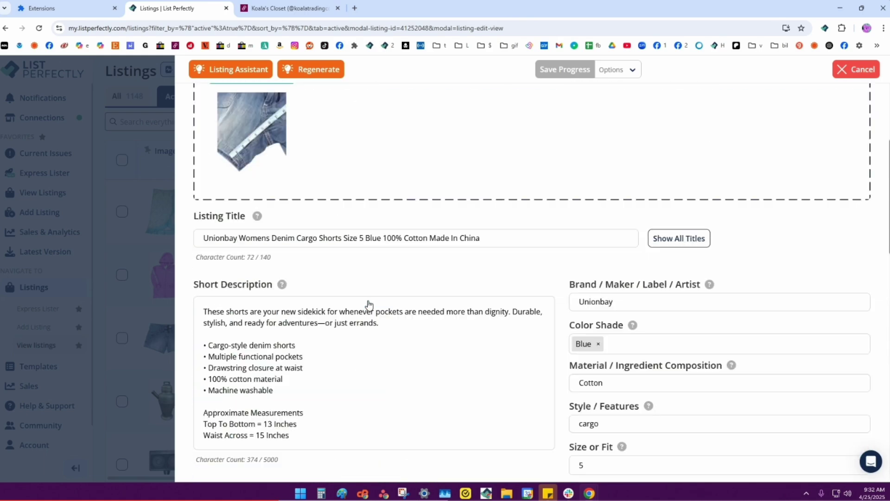
{"action": "left_click", "coordinate": [849, 71]}
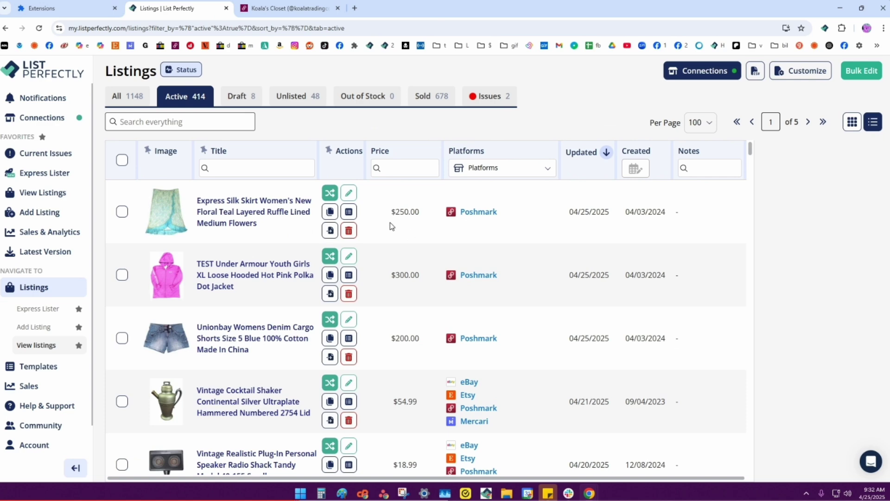
- Enable Bulk Edit and change the skirt's price from 250 to 225
{"action": "left_click", "coordinate": [855, 71]}
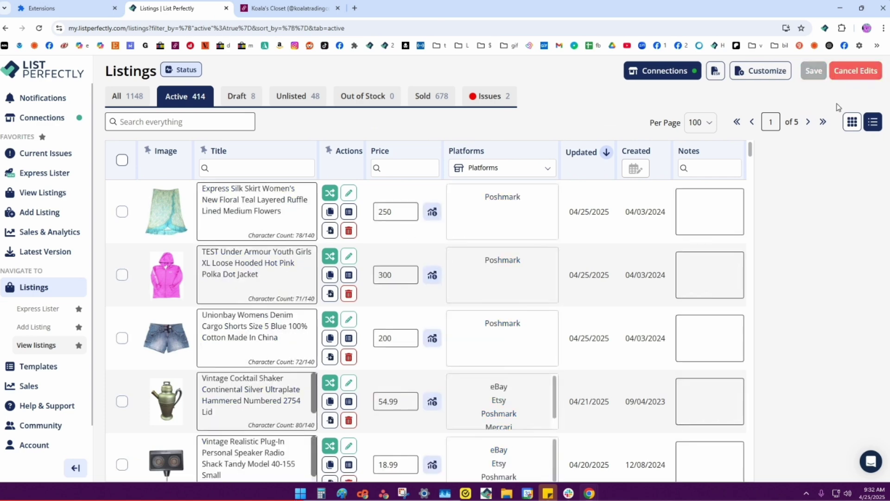
{"action": "left_click", "coordinate": [392, 212]}
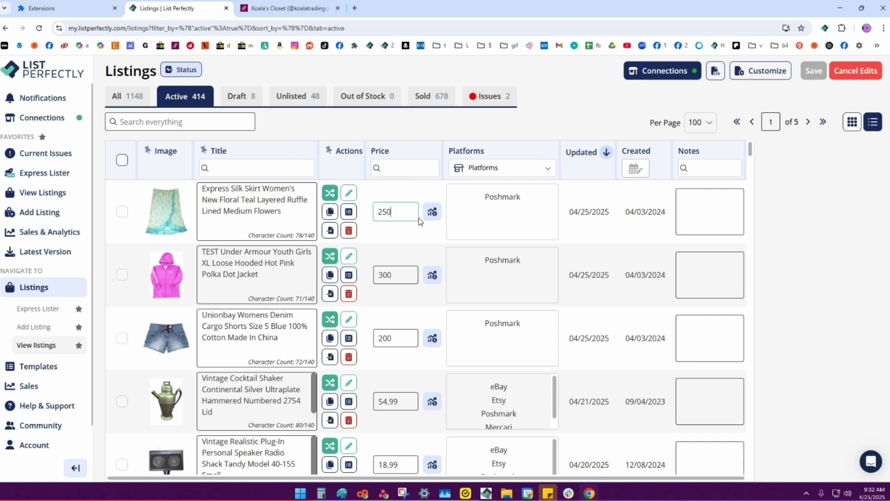
{"action": "key", "text": "BackSpace"}
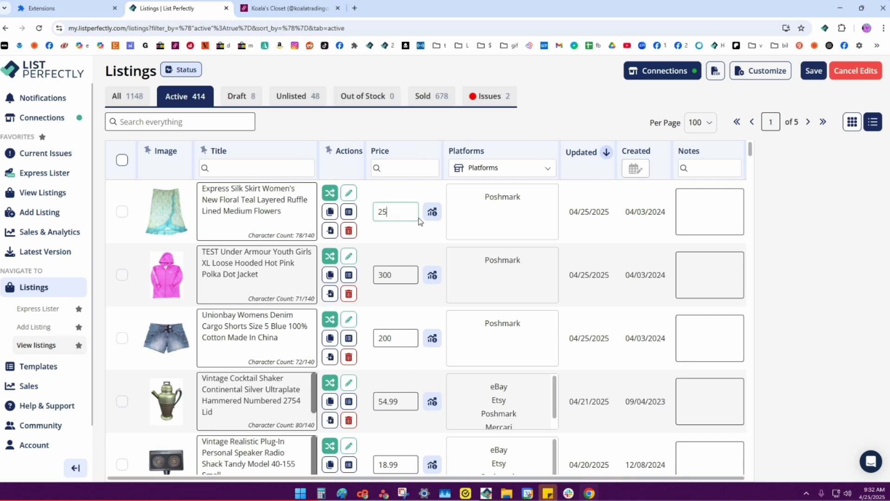
{"action": "key", "text": "BackSpace"}
{"action": "type", "text": "25"}
- Set the jacket's price to 250 and the shorts' to 225, then save
{"action": "left_click", "coordinate": [401, 272]}
{"action": "key", "text": "BackSpace"}
{"action": "key", "text": "BackSpace"}
{"action": "type", "text": "250"}
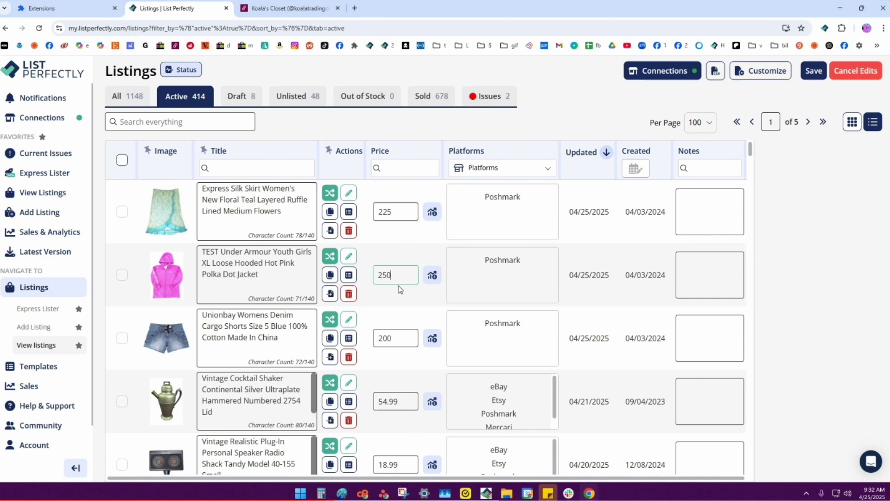
{"action": "left_click", "coordinate": [374, 343]}
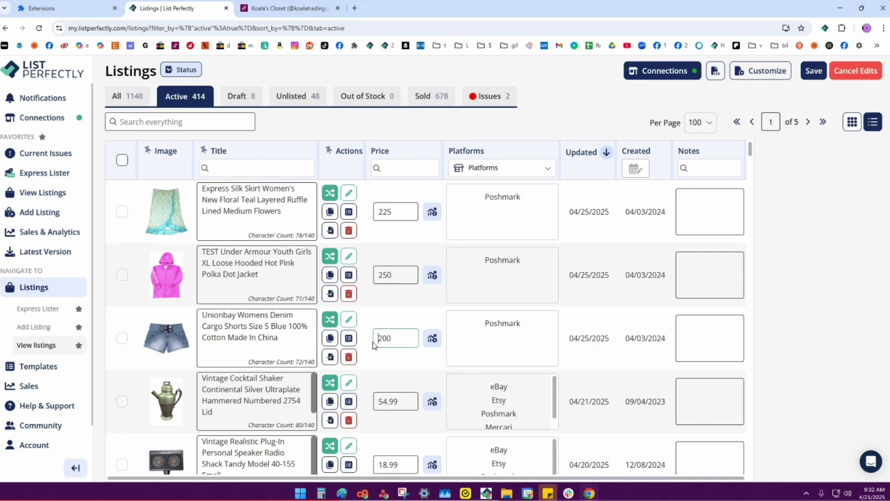
{"action": "key", "text": "Delete"}
{"action": "key", "text": "Delete"}
{"action": "key", "text": "Delete"}
{"action": "type", "text": "225"}
{"action": "left_click", "coordinate": [817, 70]}
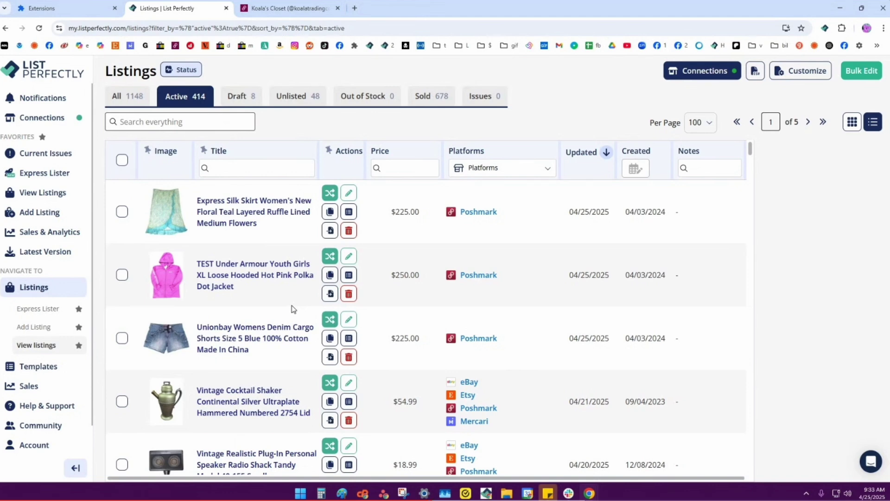
- Select the skirt, hoodie and shorts and delist/relist them on Poshmark, confirming the prompt
{"action": "left_click", "coordinate": [122, 212]}
{"action": "left_click", "coordinate": [122, 291]}
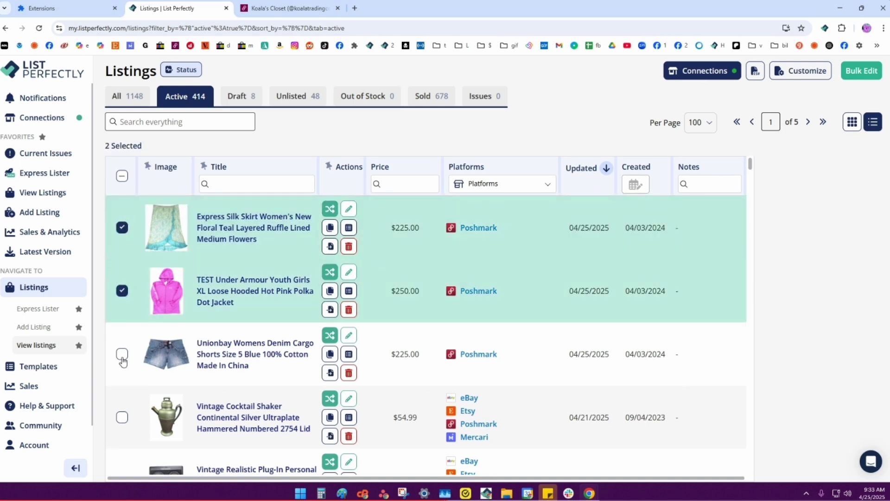
{"action": "left_click", "coordinate": [121, 355]}
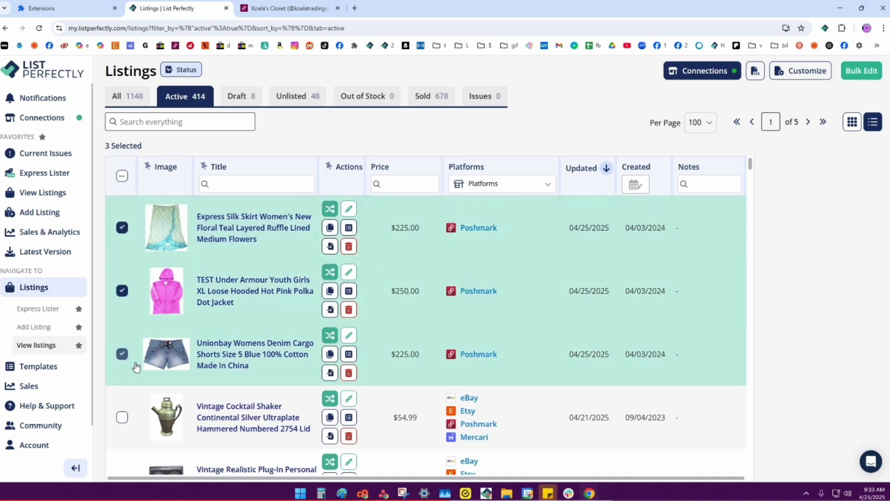
{"action": "left_click", "coordinate": [328, 209]}
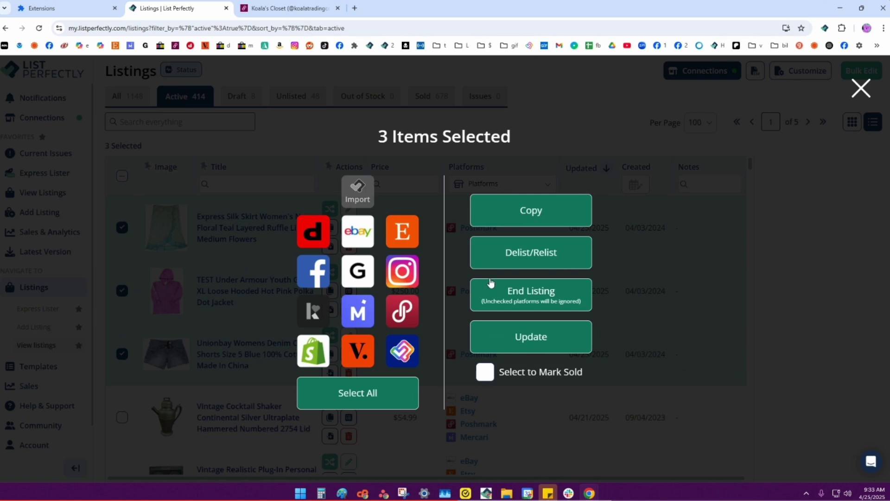
{"action": "left_click", "coordinate": [402, 310]}
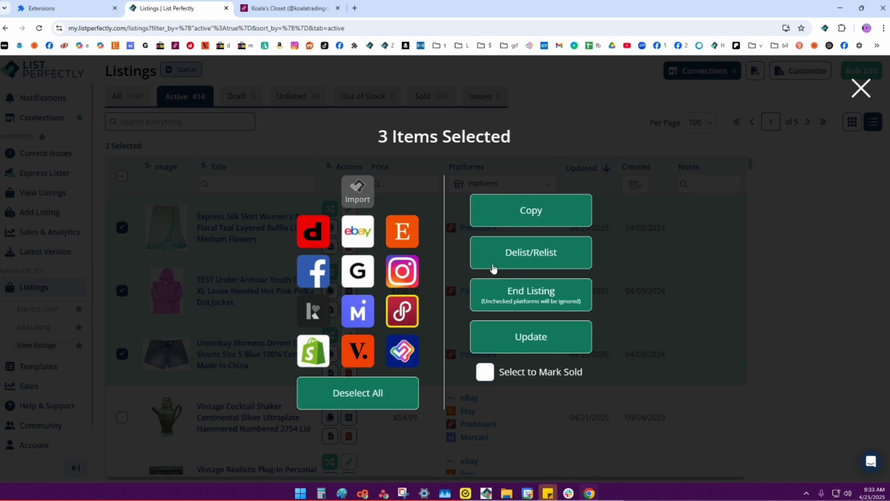
{"action": "left_click", "coordinate": [530, 253]}
{"action": "left_click", "coordinate": [482, 88]}
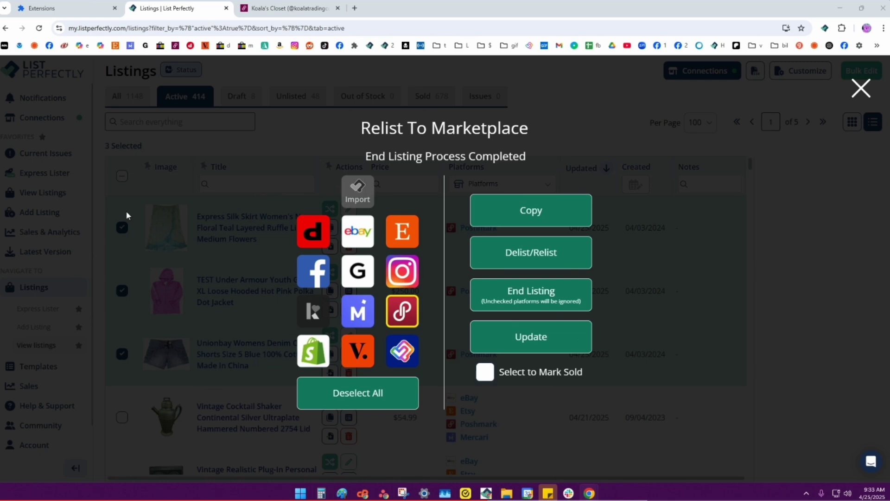
- Switch to the Poshmark closet tab and reload the page
{"action": "left_click", "coordinate": [275, 6]}
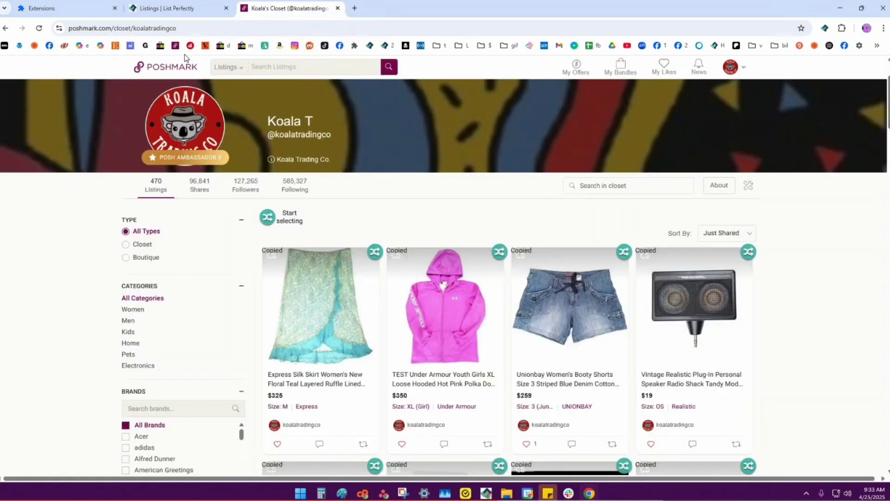
{"action": "left_click", "coordinate": [37, 29]}
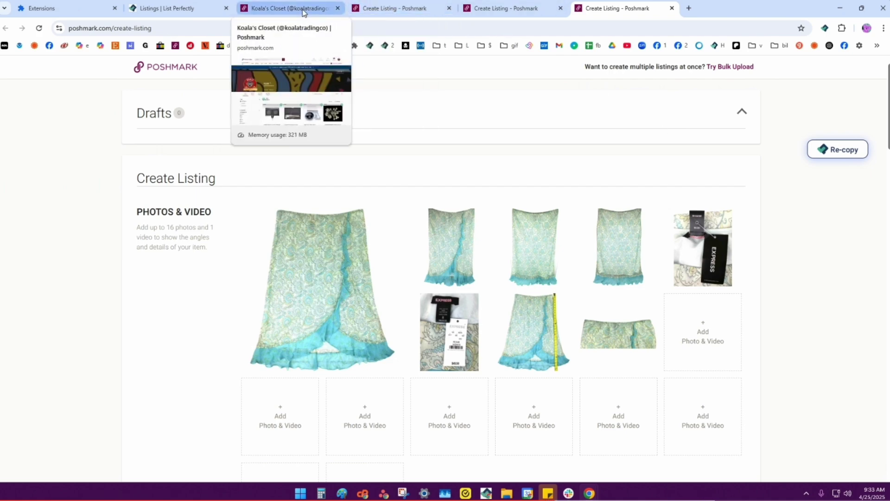
- Compare the shorts, pink hoodie and skirt drafts, then scroll down the denim shorts draft
{"action": "left_click", "coordinate": [383, 7]}
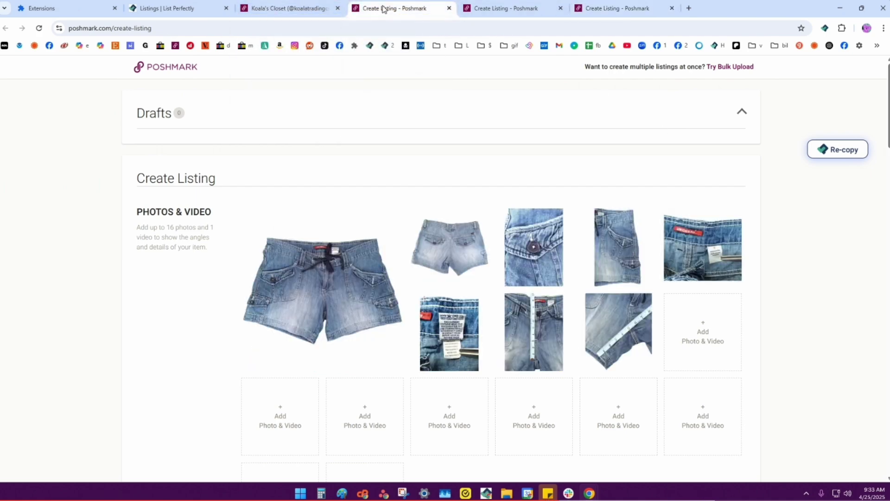
{"action": "left_click", "coordinate": [508, 9]}
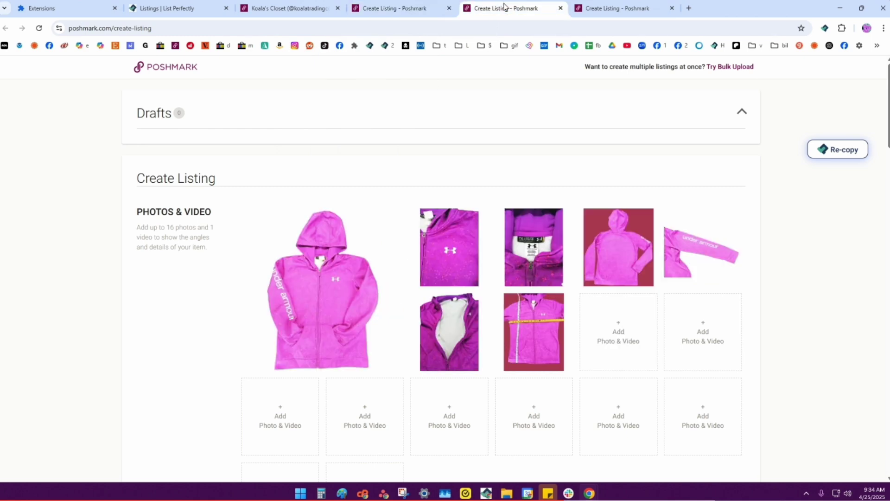
{"action": "left_click", "coordinate": [593, 9]}
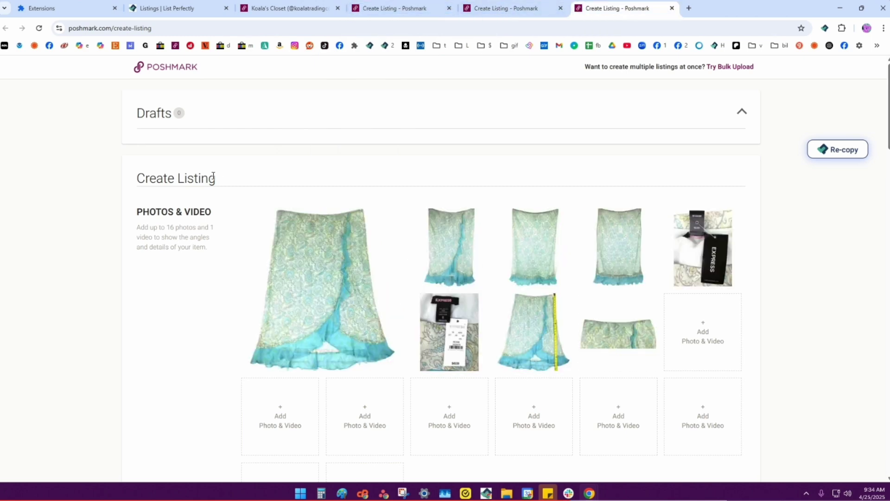
{"action": "left_click", "coordinate": [394, 8]}
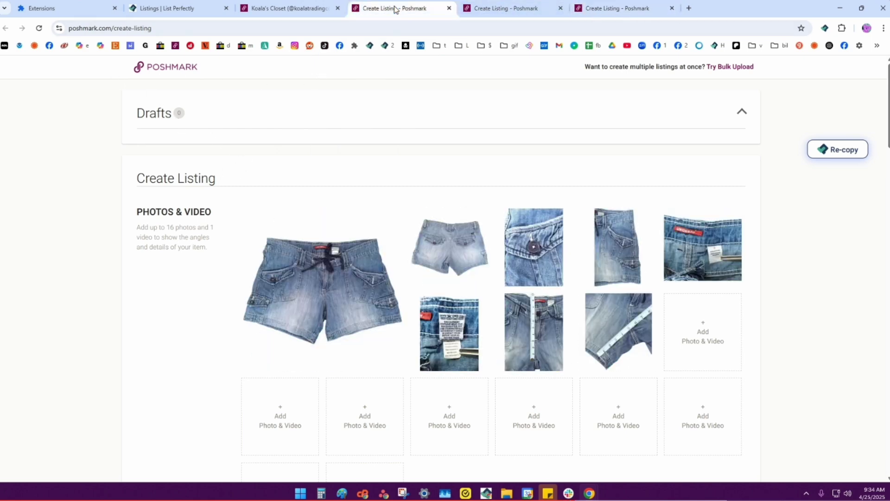
{"action": "left_click", "coordinate": [495, 10]}
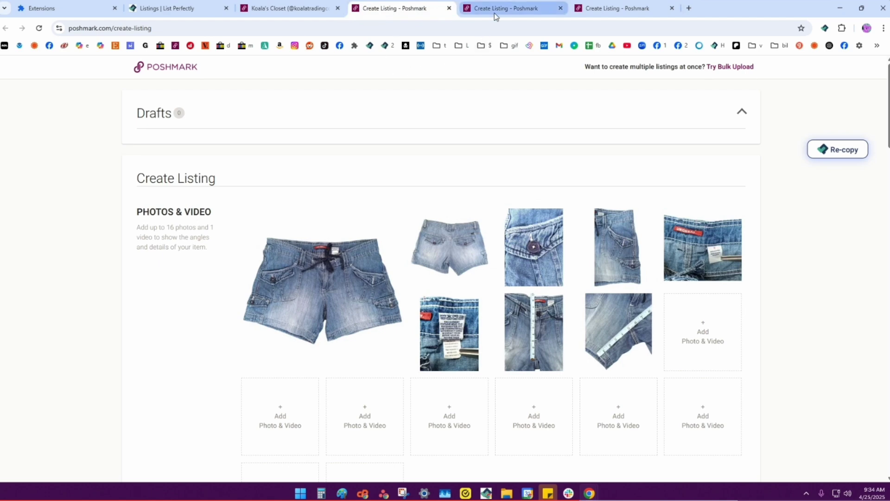
{"action": "left_click", "coordinate": [595, 9]}
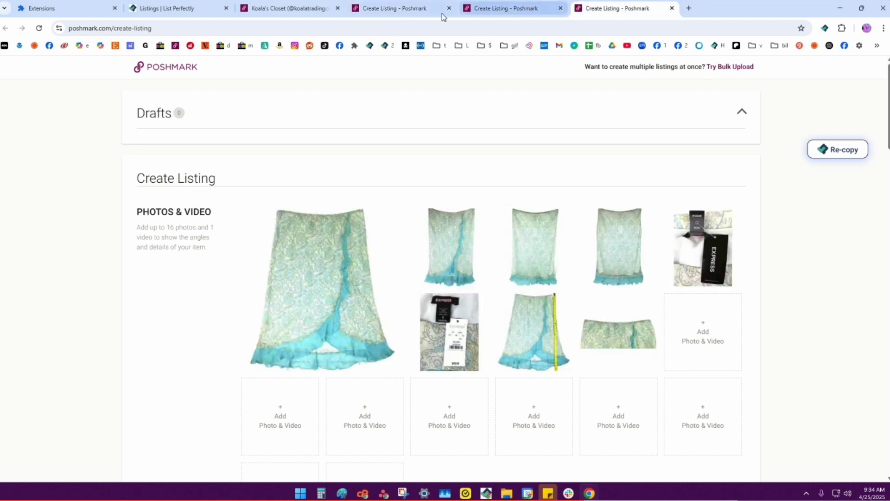
{"action": "left_click", "coordinate": [395, 9]}
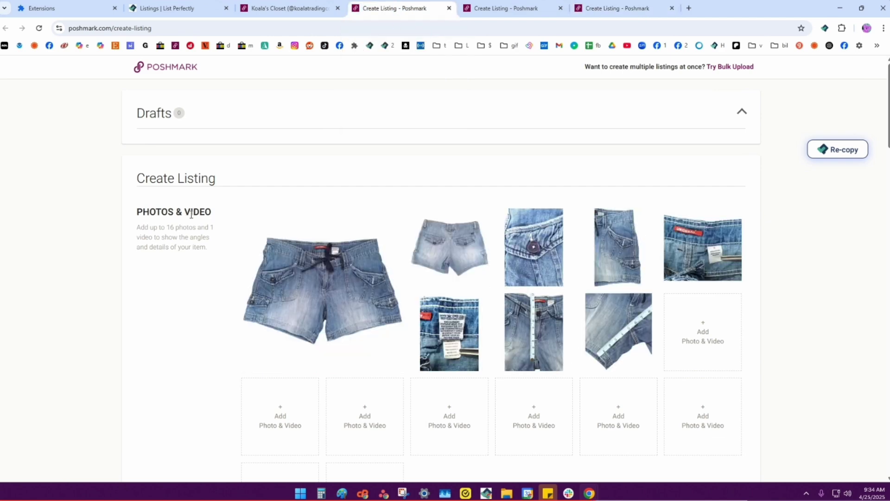
{"action": "scroll", "coordinate": [231, 194], "scroll_direction": "down", "scroll_amount": 2}
{"action": "scroll", "coordinate": [230, 194], "scroll_direction": "down", "scroll_amount": 15}
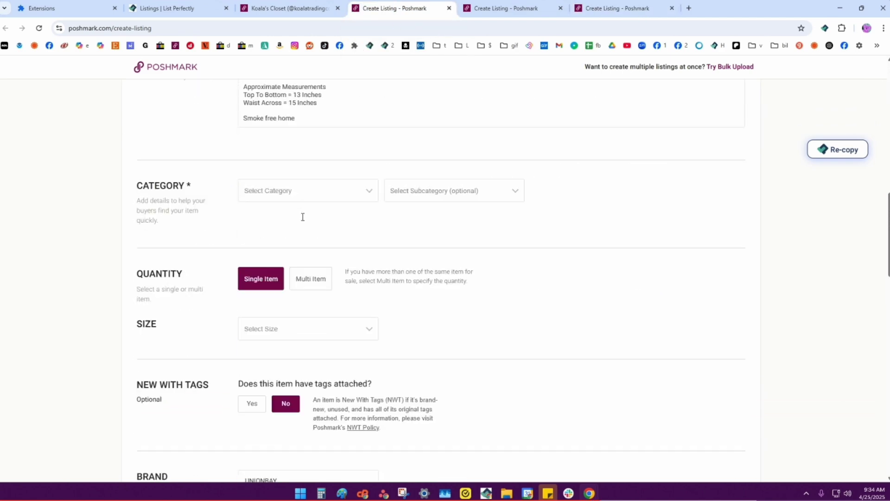
- Set the shorts' category to Women > Shorts with subcategory Jean Shorts
{"action": "scroll", "coordinate": [113, 261], "scroll_direction": "up", "scroll_amount": 15}
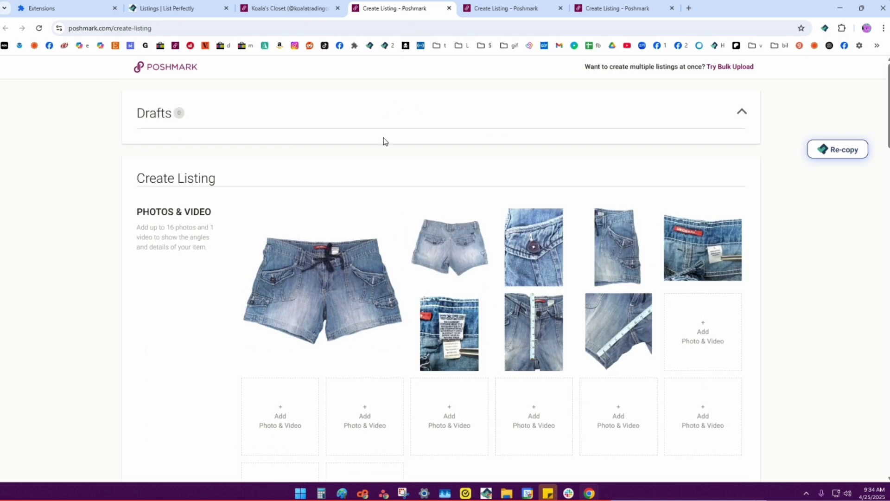
{"action": "scroll", "coordinate": [78, 187], "scroll_direction": "down", "scroll_amount": 8}
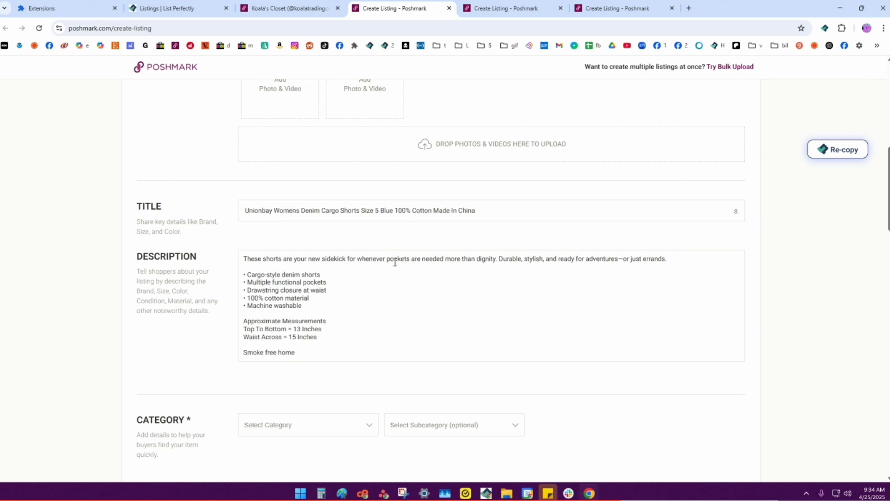
{"action": "scroll", "coordinate": [371, 272], "scroll_direction": "down", "scroll_amount": 5}
{"action": "left_click", "coordinate": [353, 195]}
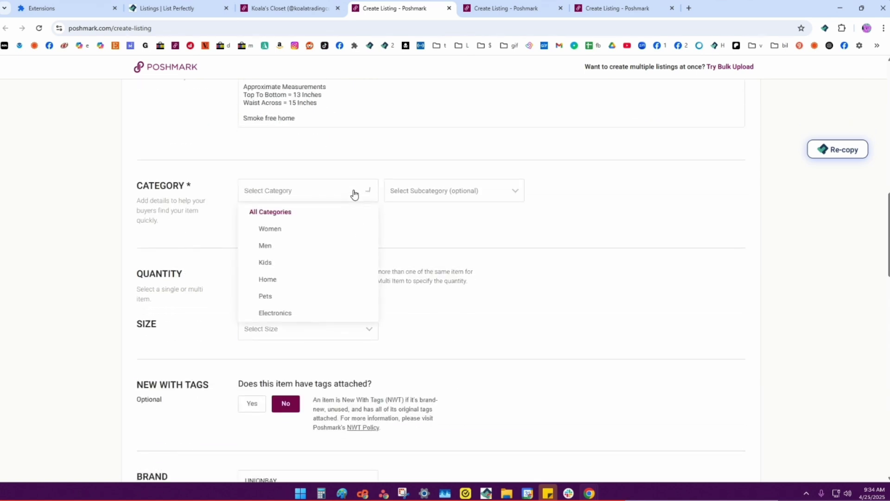
{"action": "left_click", "coordinate": [317, 235]}
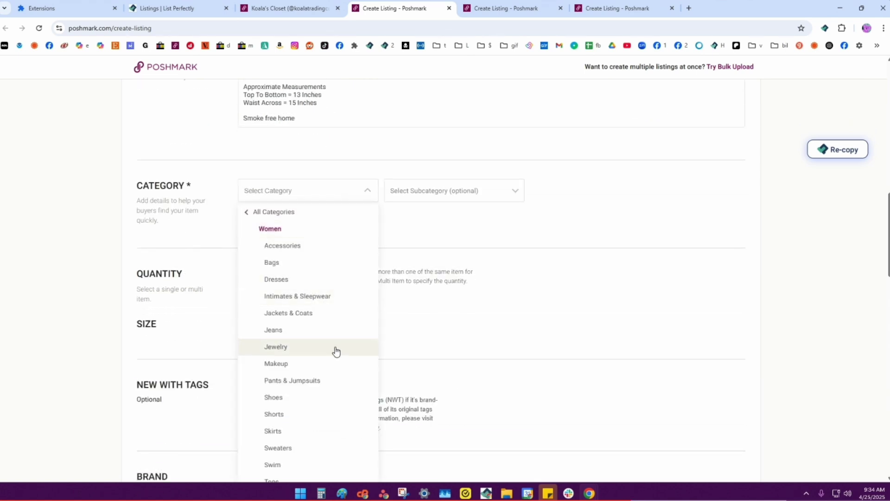
{"action": "left_click", "coordinate": [306, 413]}
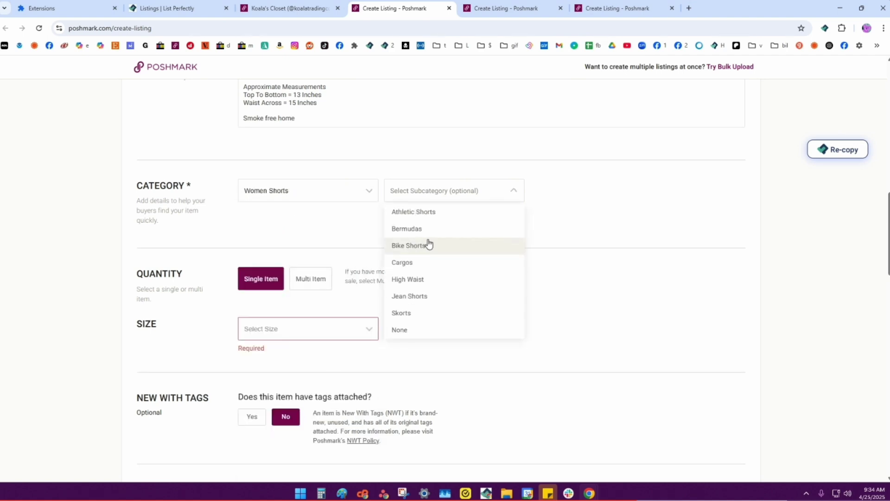
{"action": "left_click", "coordinate": [439, 189]}
{"action": "left_click", "coordinate": [439, 190]}
{"action": "left_click", "coordinate": [415, 296]}
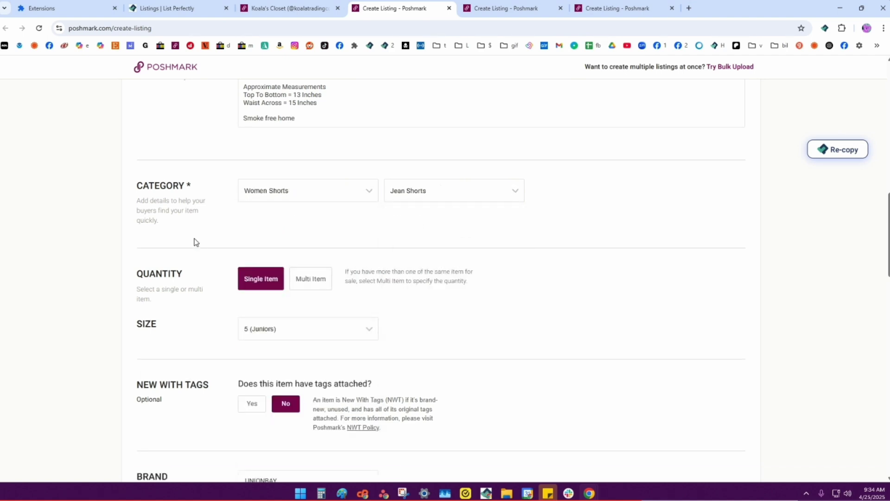
- Scroll through the rest of the form, continue to the final step, and list the item
{"action": "scroll", "coordinate": [117, 222], "scroll_direction": "down", "scroll_amount": 10}
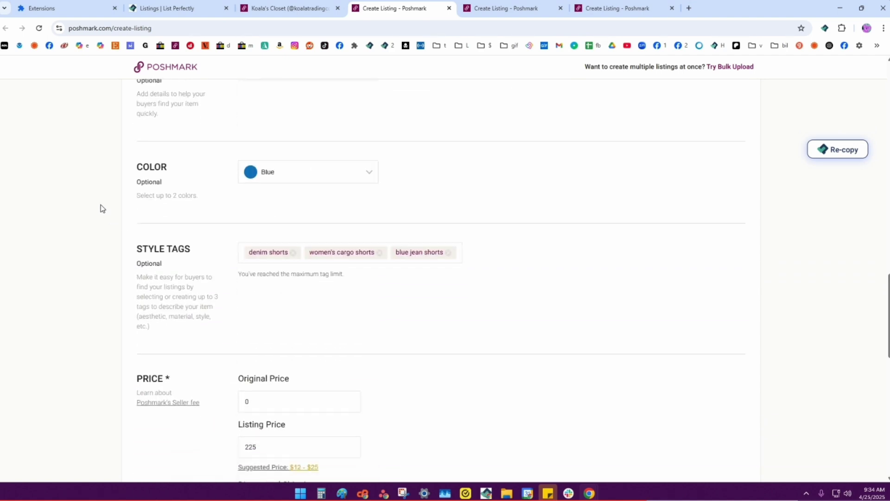
{"action": "scroll", "coordinate": [102, 208], "scroll_direction": "down", "scroll_amount": 3}
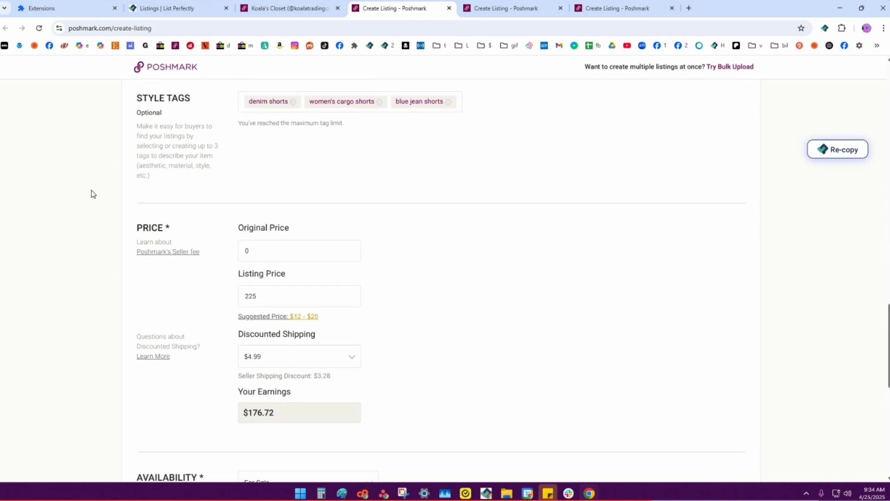
{"action": "scroll", "coordinate": [91, 194], "scroll_direction": "down", "scroll_amount": 4}
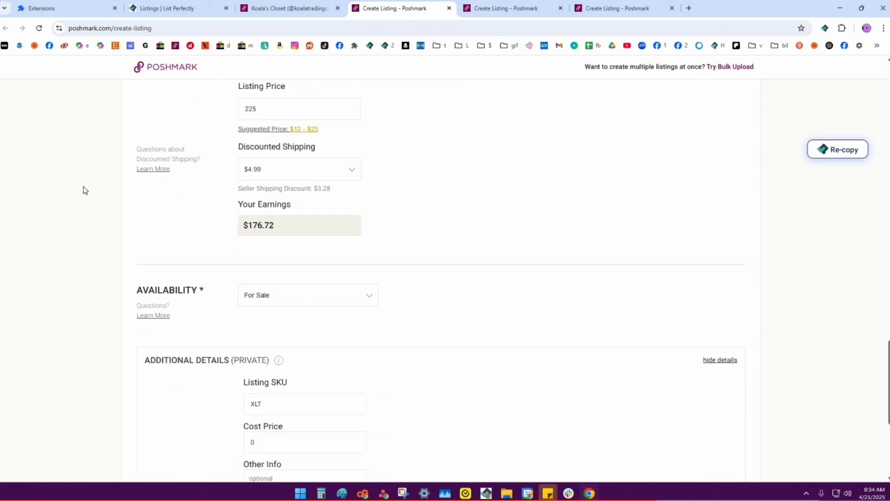
{"action": "scroll", "coordinate": [85, 189], "scroll_direction": "down", "scroll_amount": 3}
{"action": "scroll", "coordinate": [83, 188], "scroll_direction": "down", "scroll_amount": 2}
{"action": "scroll", "coordinate": [83, 188], "scroll_direction": "up", "scroll_amount": 20}
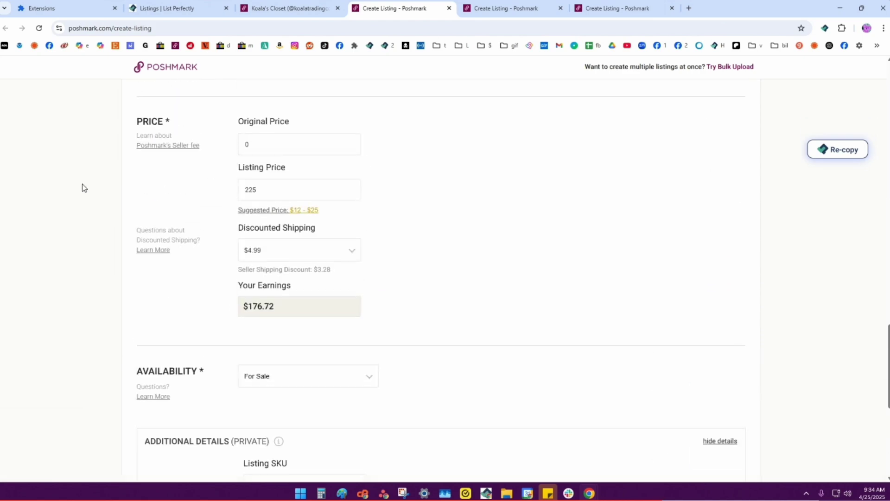
{"action": "scroll", "coordinate": [82, 184], "scroll_direction": "down", "scroll_amount": 20}
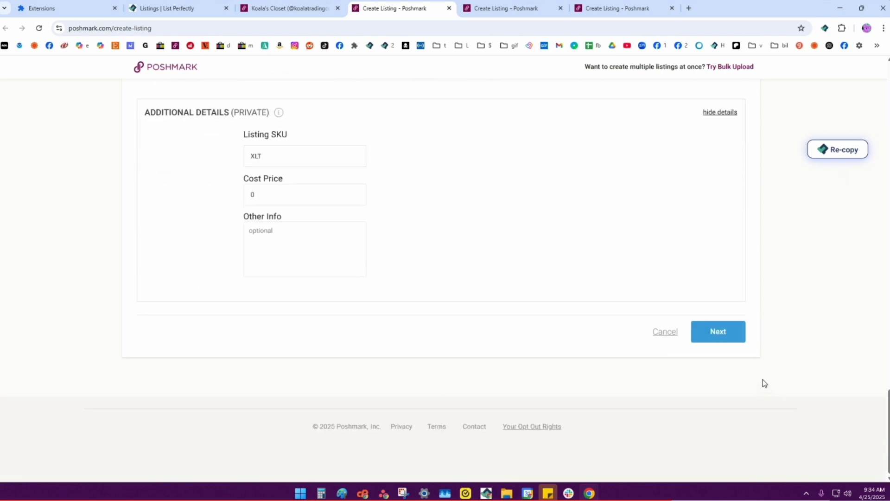
{"action": "left_click", "coordinate": [730, 334]}
{"action": "left_click", "coordinate": [444, 457]}
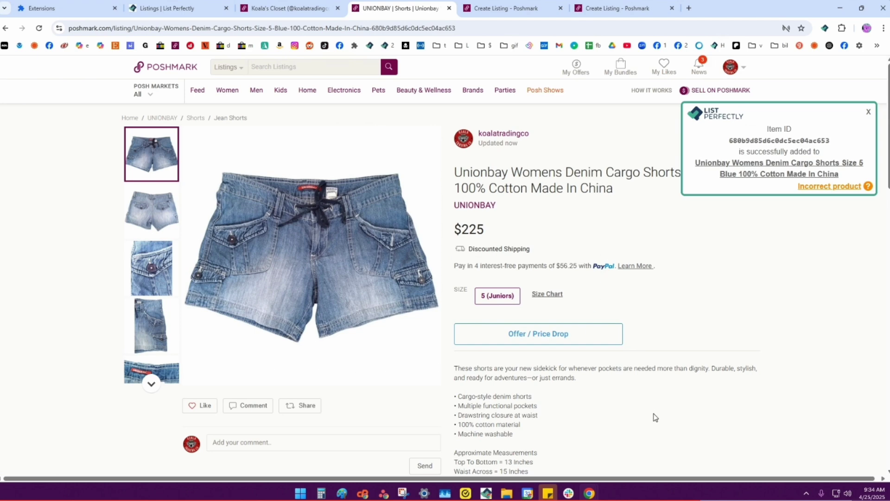
- Set the Under Armour jacket draft's category to Kids > Jackets & Coats, subcategory Raincoats
{"action": "scroll", "coordinate": [643, 408], "scroll_direction": "down", "scroll_amount": 2}
{"action": "scroll", "coordinate": [644, 408], "scroll_direction": "up", "scroll_amount": 2}
{"action": "left_click", "coordinate": [505, 8]}
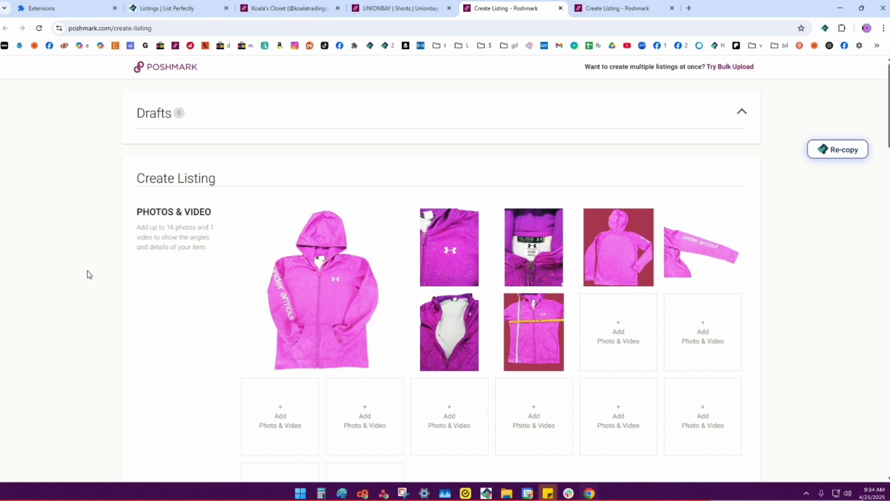
{"action": "scroll", "coordinate": [88, 274], "scroll_direction": "down", "scroll_amount": 10}
{"action": "left_click", "coordinate": [317, 273]}
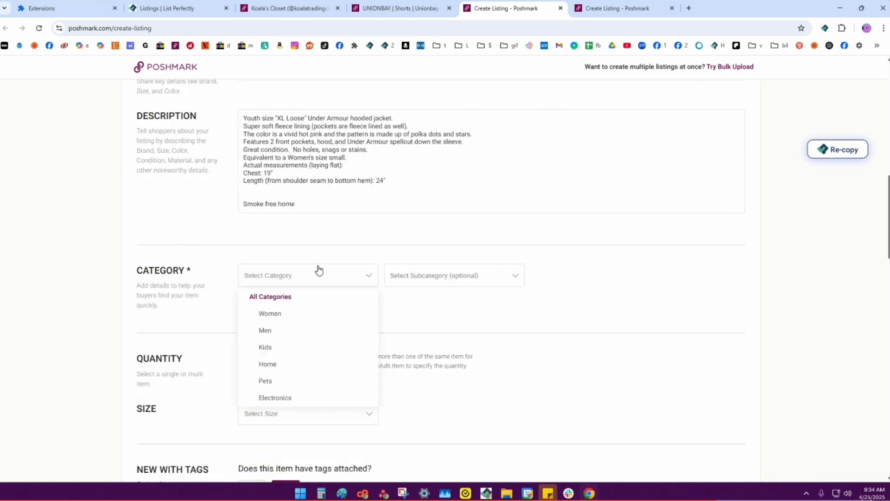
{"action": "left_click", "coordinate": [299, 345]}
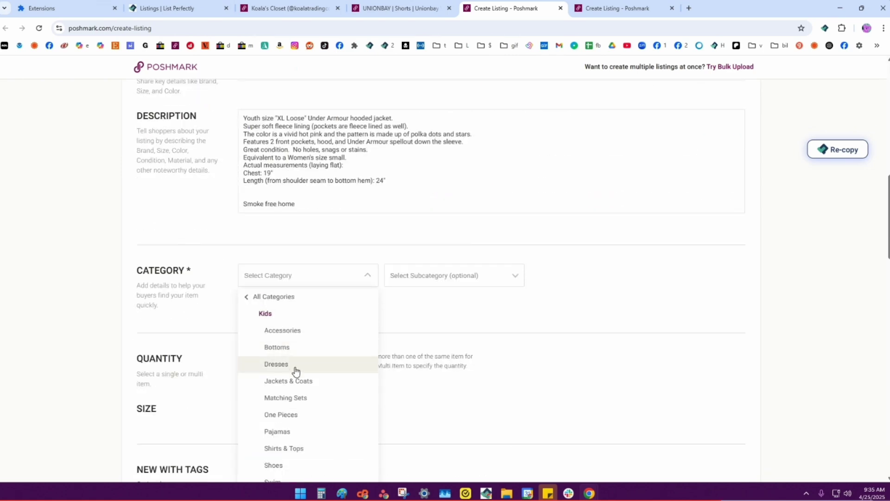
{"action": "left_click", "coordinate": [307, 382]}
{"action": "left_click", "coordinate": [472, 288]}
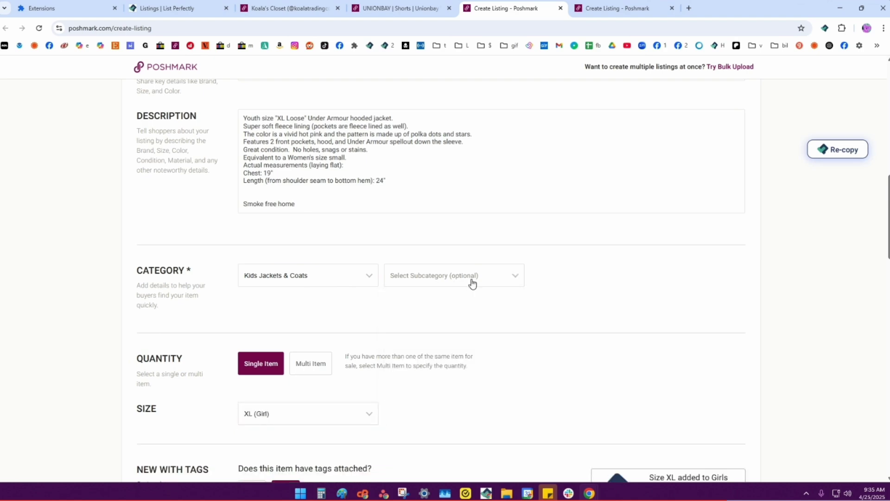
{"action": "left_click", "coordinate": [458, 280]}
{"action": "left_click", "coordinate": [408, 381]}
- Publish the hot pink polka dot jacket listing at $250, size XL (Girl)
{"action": "scroll", "coordinate": [91, 347], "scroll_direction": "down", "scroll_amount": 6}
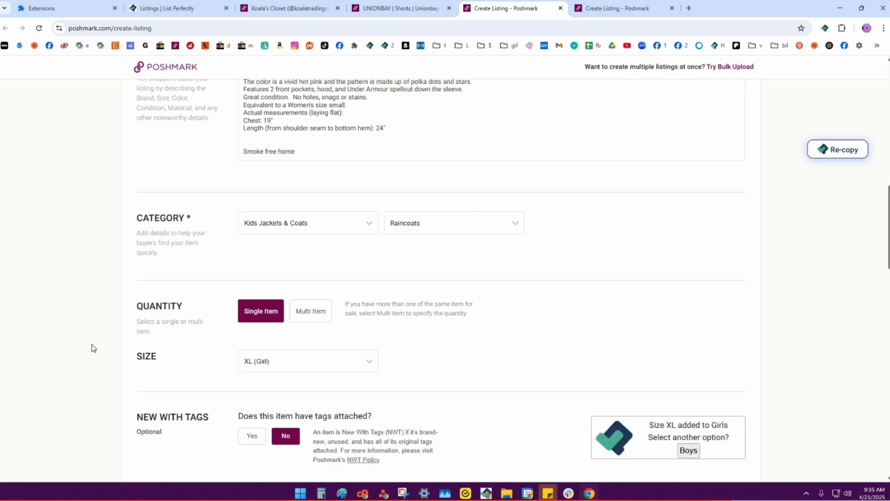
{"action": "scroll", "coordinate": [69, 316], "scroll_direction": "down", "scroll_amount": 10}
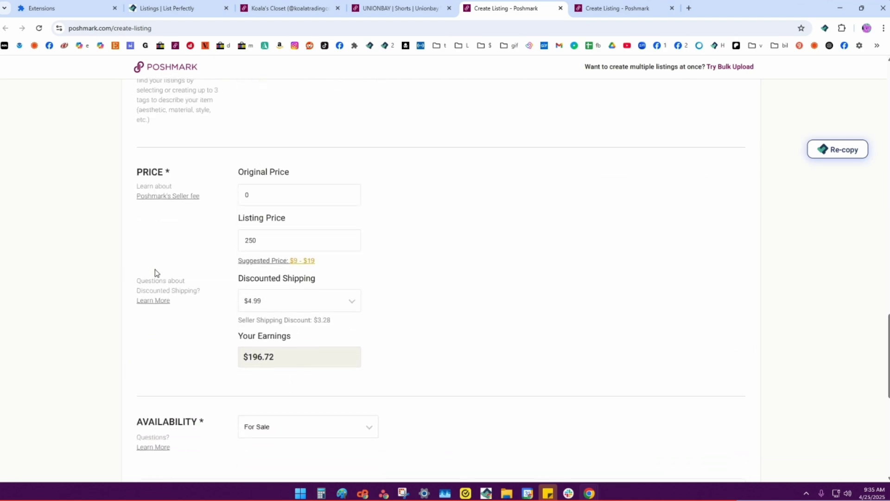
{"action": "scroll", "coordinate": [76, 286], "scroll_direction": "down", "scroll_amount": 8}
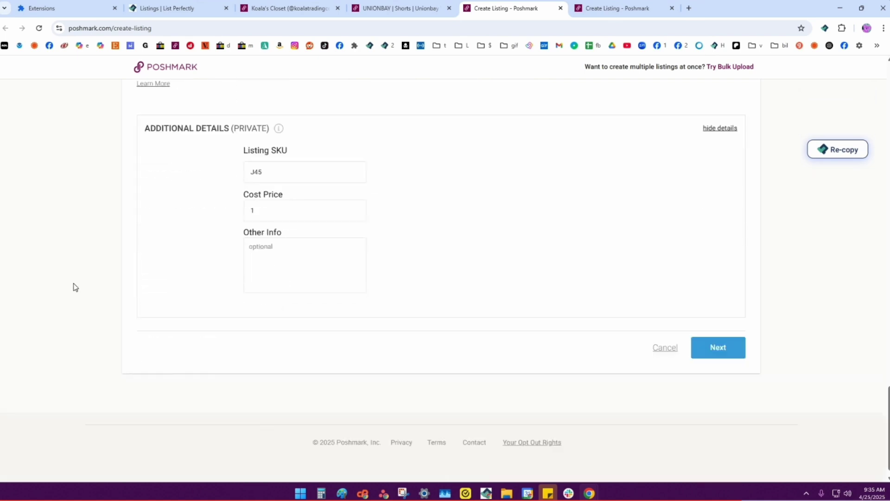
{"action": "left_click", "coordinate": [716, 341]}
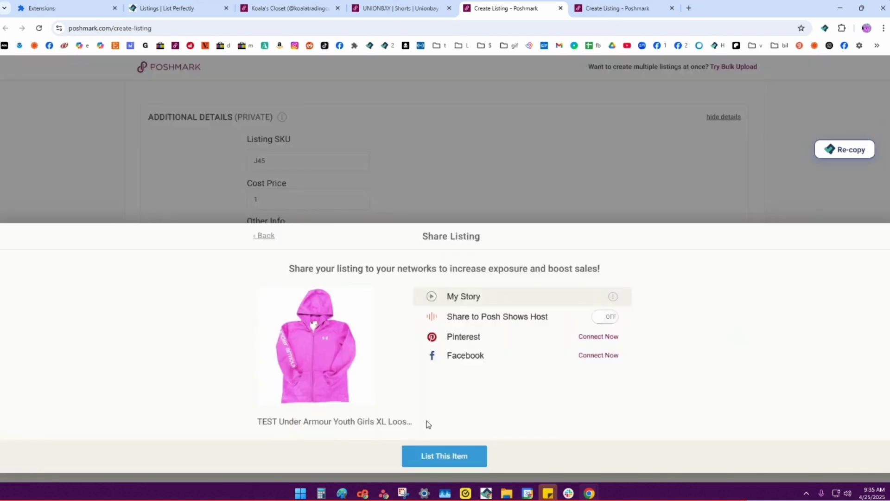
{"action": "left_click", "coordinate": [445, 457]}
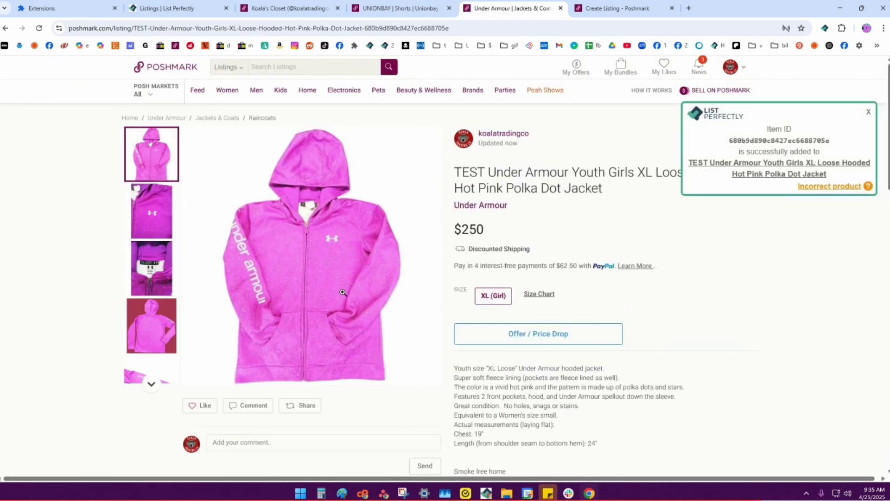
- Fill in the Express skirt draft's missing category: Women > Skirts, subcategory A-Line or Full
{"action": "left_click", "coordinate": [633, 8]}
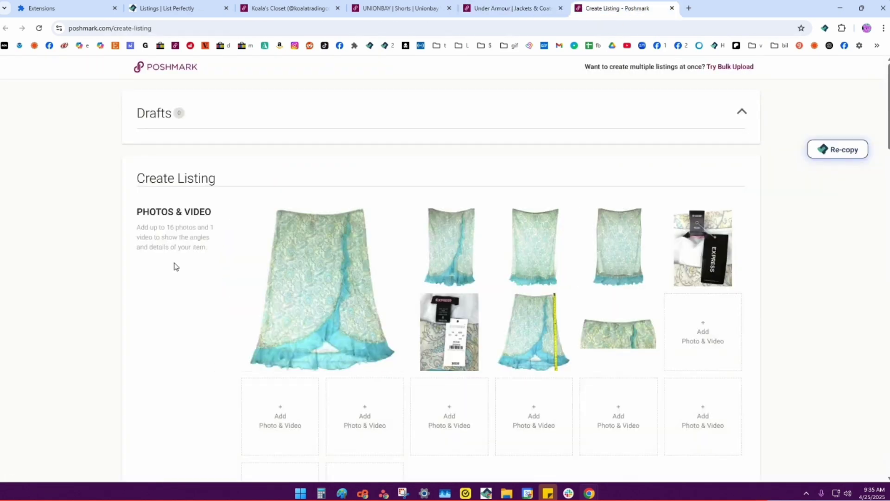
{"action": "scroll", "coordinate": [176, 266], "scroll_direction": "down", "scroll_amount": 15}
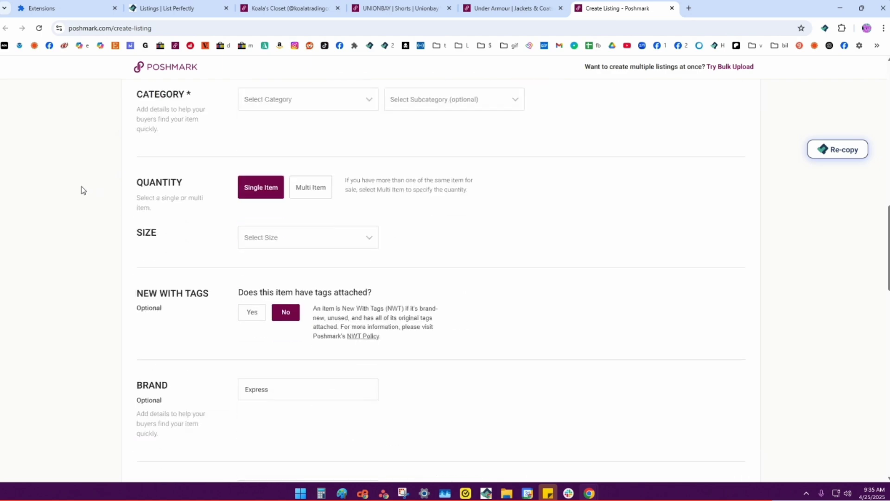
{"action": "scroll", "coordinate": [76, 179], "scroll_direction": "down", "scroll_amount": 9}
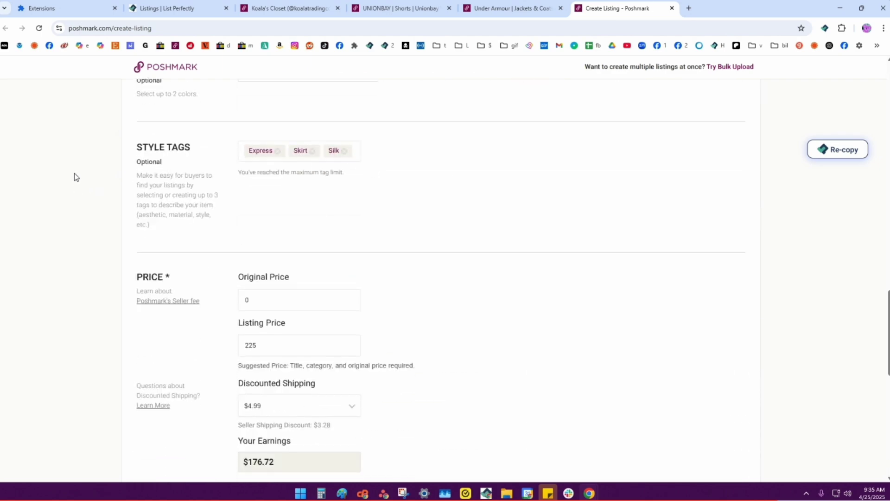
{"action": "scroll", "coordinate": [74, 177], "scroll_direction": "down", "scroll_amount": 3}
{"action": "scroll", "coordinate": [109, 199], "scroll_direction": "down", "scroll_amount": 8}
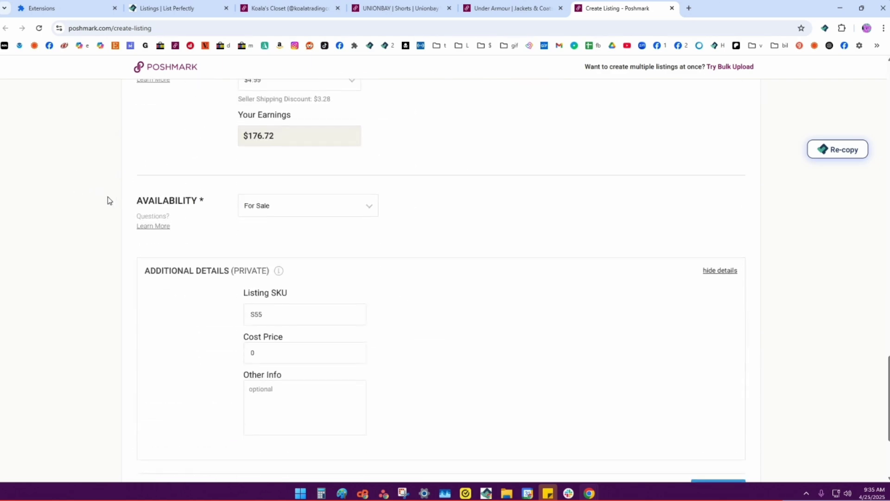
{"action": "left_click", "coordinate": [709, 342]}
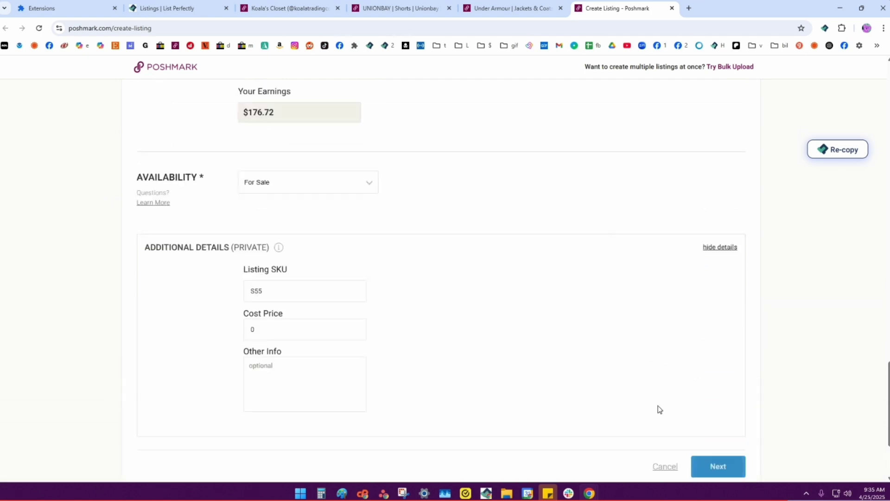
{"action": "left_click", "coordinate": [344, 277]}
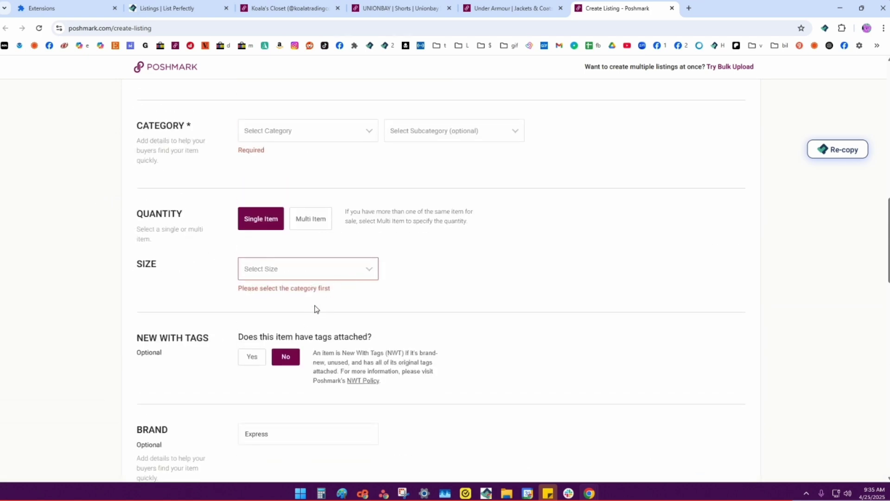
{"action": "left_click", "coordinate": [307, 135]}
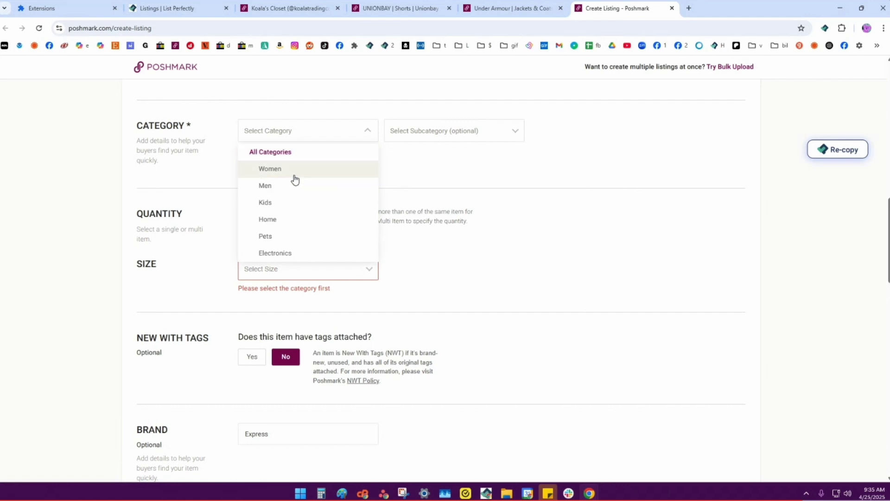
{"action": "left_click", "coordinate": [293, 170]}
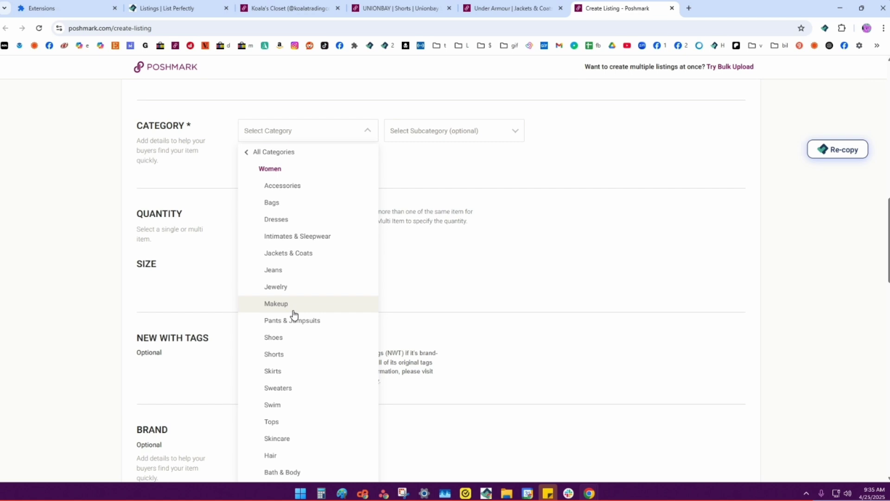
{"action": "left_click", "coordinate": [291, 371]}
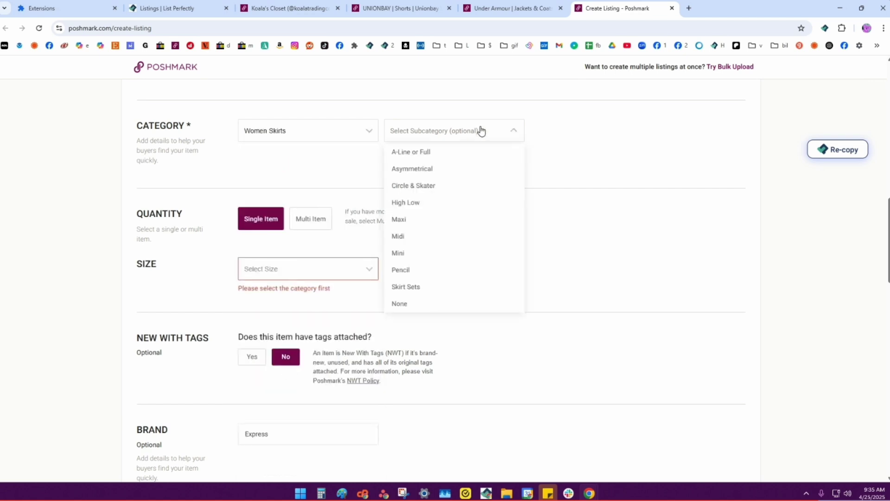
{"action": "left_click", "coordinate": [477, 132]}
{"action": "left_click", "coordinate": [442, 138]}
{"action": "left_click", "coordinate": [420, 151]}
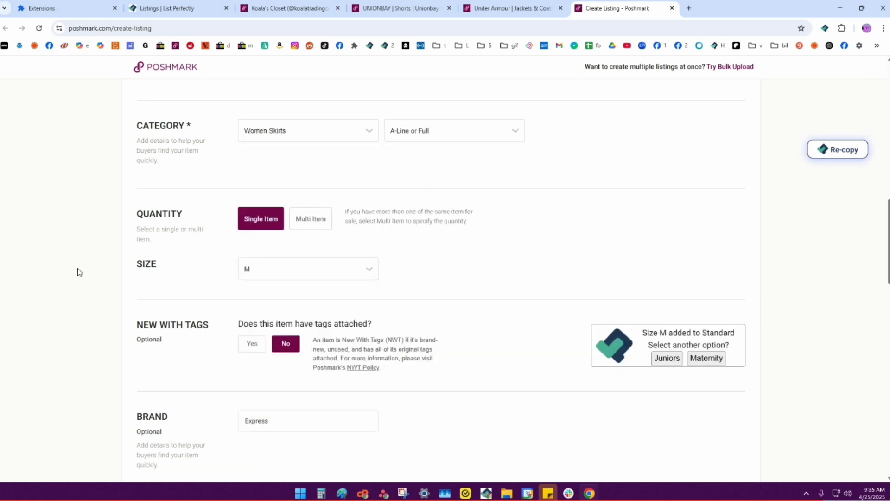
- Publish the Express silk floral teal skirt listing at $225, size M
{"action": "scroll", "coordinate": [78, 271], "scroll_direction": "down", "scroll_amount": 15}
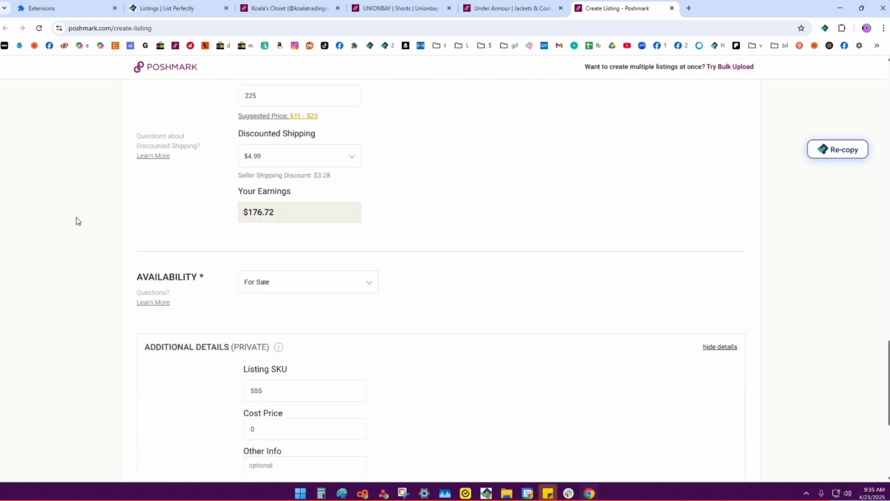
{"action": "scroll", "coordinate": [78, 220], "scroll_direction": "down", "scroll_amount": 5}
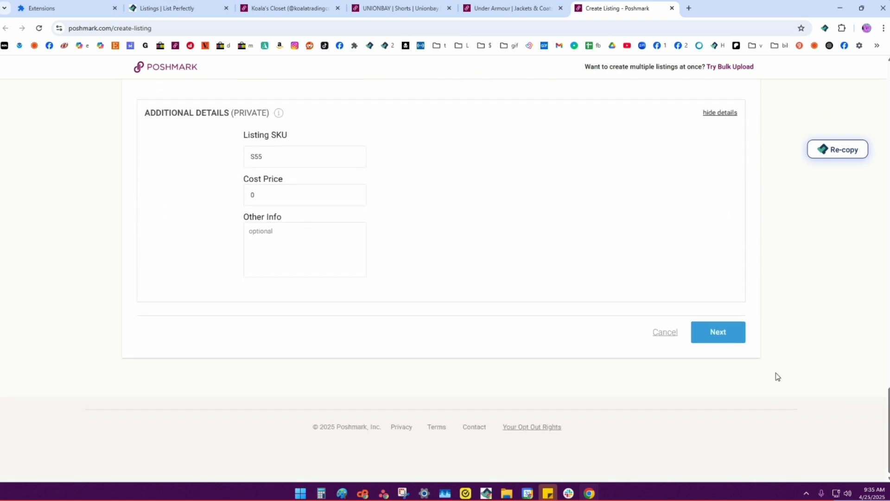
{"action": "left_click", "coordinate": [722, 338]}
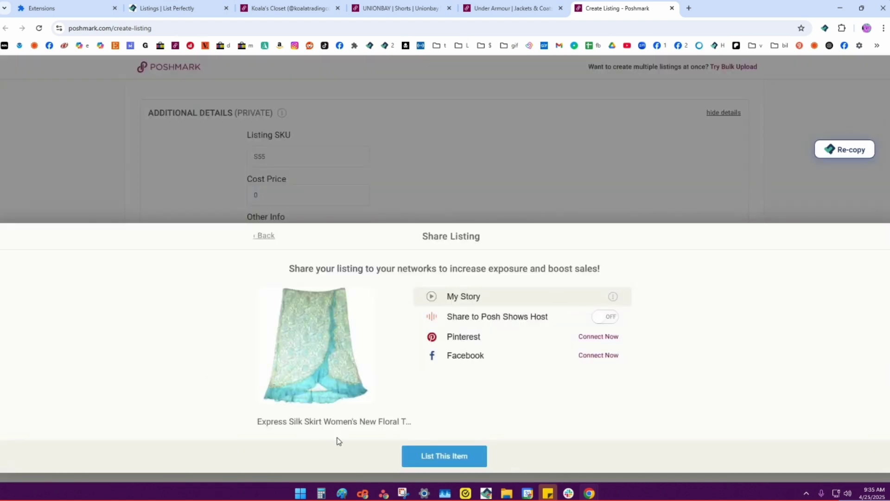
{"action": "left_click", "coordinate": [429, 458]}
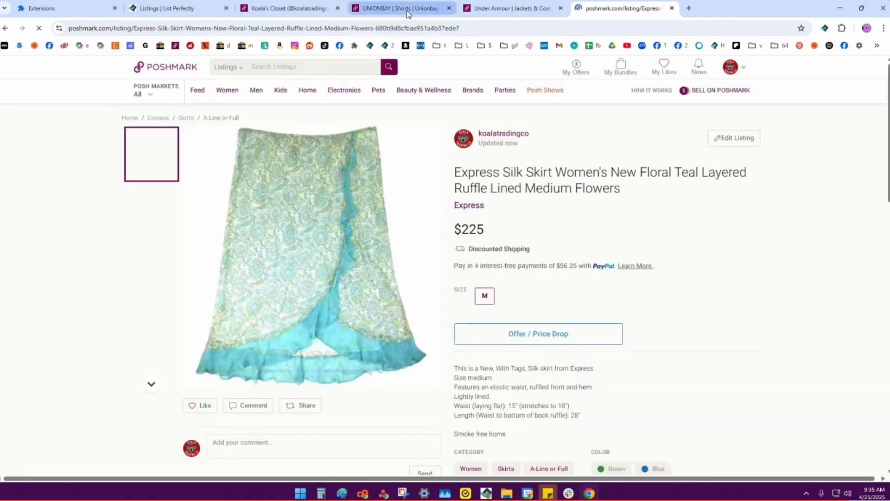
- Check the new Unionbay shorts, Under Armour jacket and Express skirt listings
{"action": "left_click", "coordinate": [407, 11]}
{"action": "left_click", "coordinate": [514, 11]}
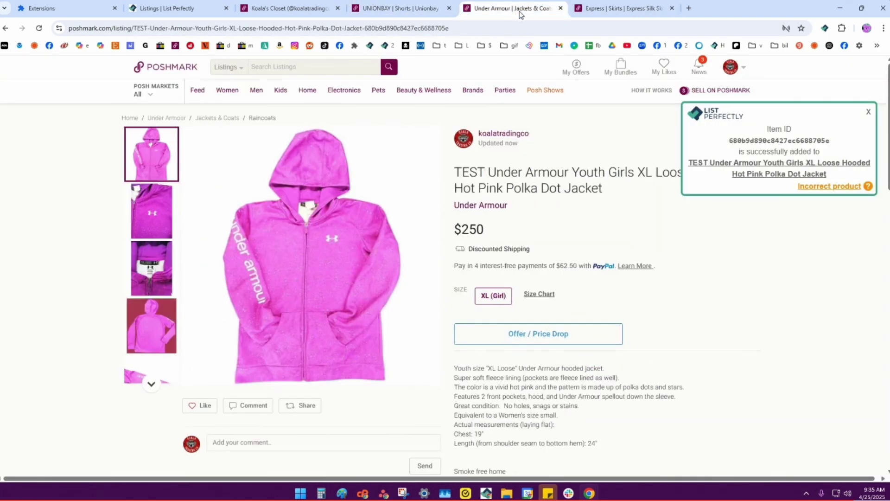
{"action": "left_click", "coordinate": [620, 9]}
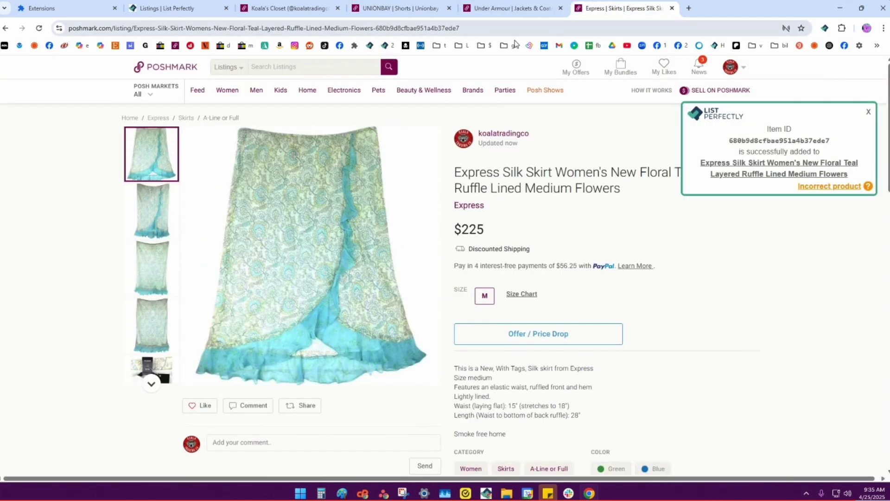
- Reload Koala's Closet to show 470 listings led by the skirt, jacket and shorts
{"action": "left_click", "coordinate": [297, 11]}
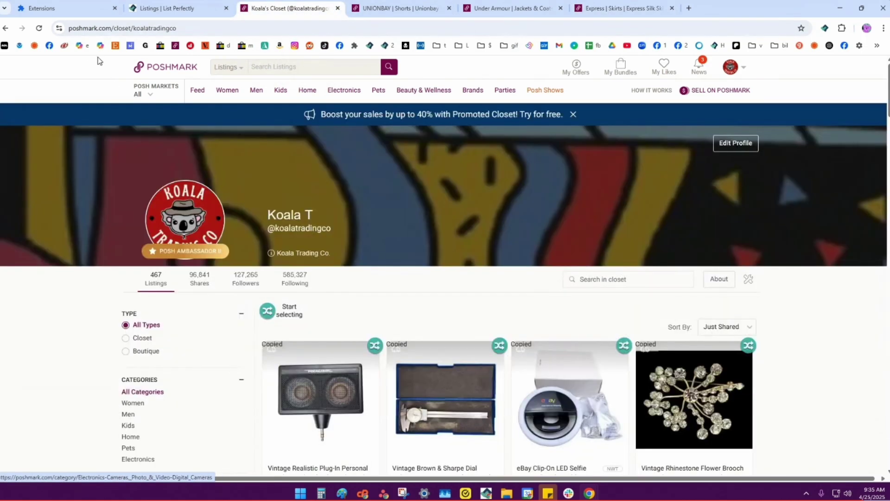
{"action": "left_click", "coordinate": [39, 30]}
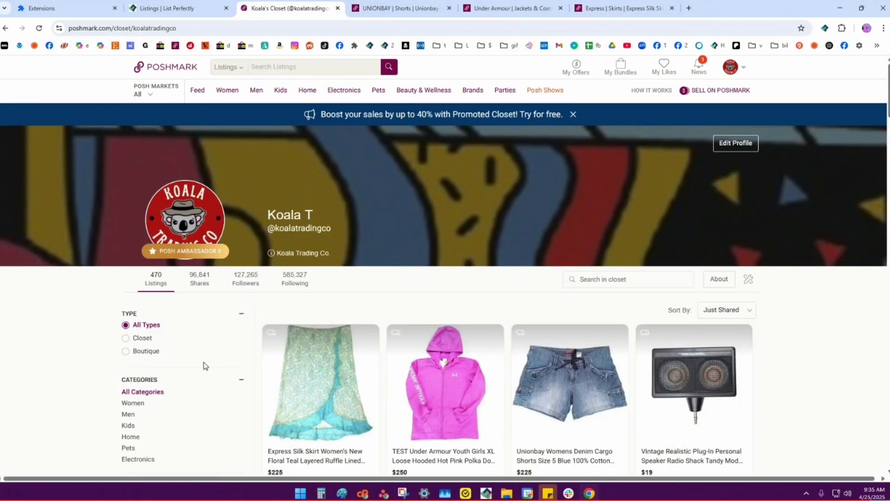
{"action": "scroll", "coordinate": [290, 367], "scroll_direction": "down", "scroll_amount": 2}
{"action": "scroll", "coordinate": [290, 366], "scroll_direction": "down", "scroll_amount": 1}
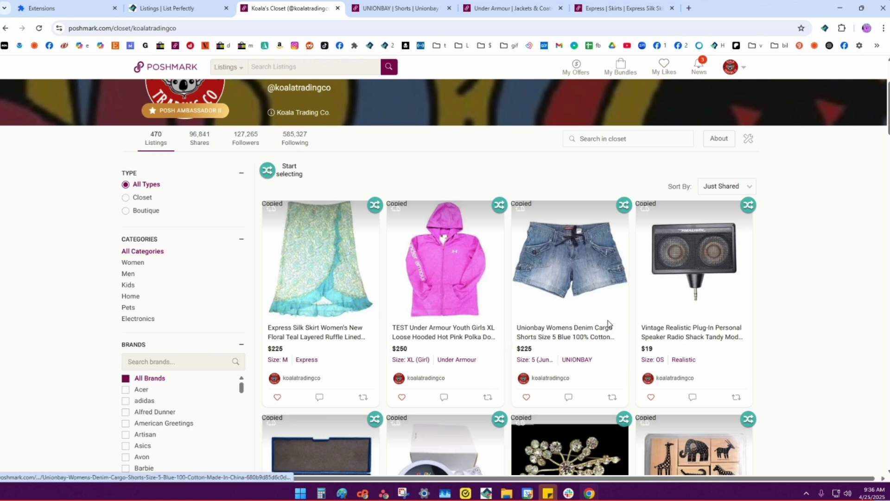